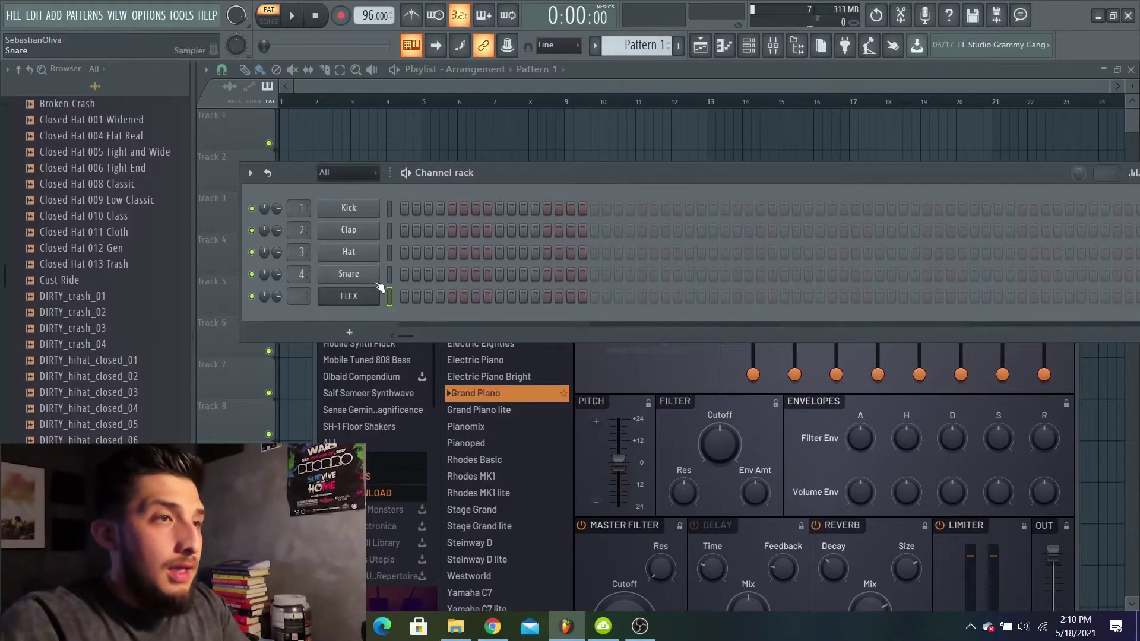
Step: Open the FLEX channel's piano roll, audition some keys and draw a G6 note about one bar long in bar 1
right_click(375, 295)
click(410, 298)
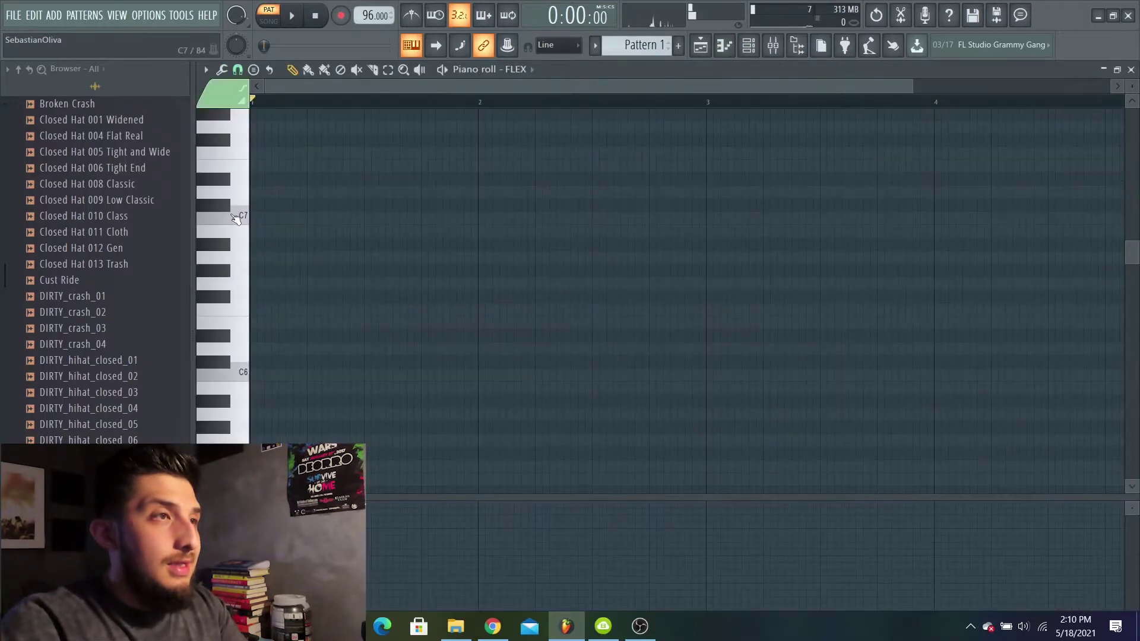
drag(236, 185, 244, 359)
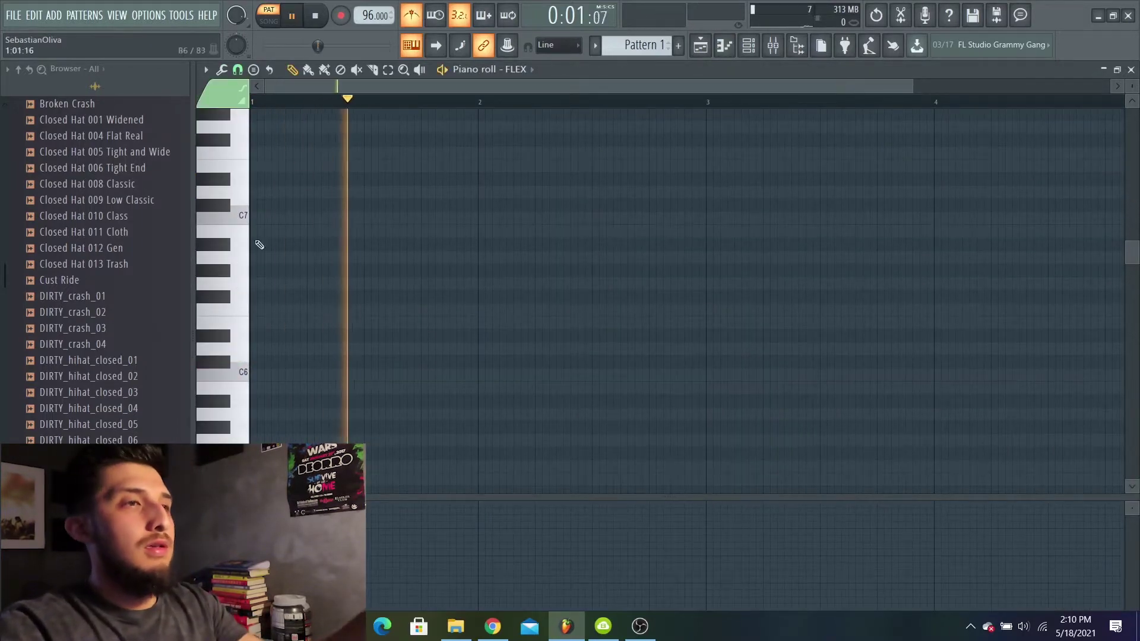
click(240, 285)
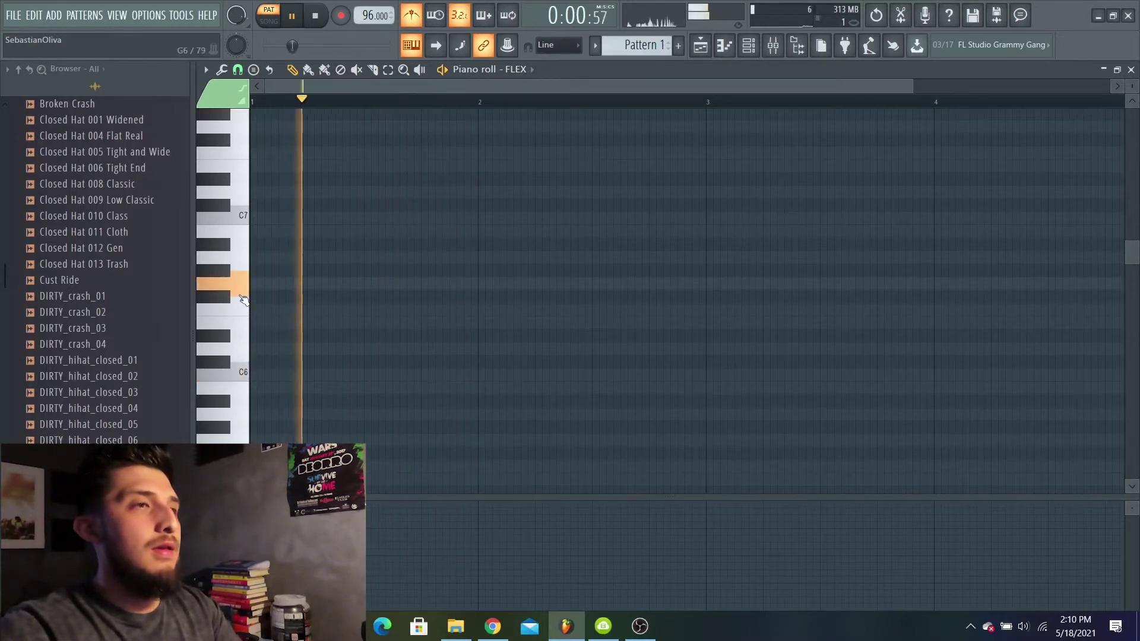
click(255, 282)
drag(279, 283, 478, 313)
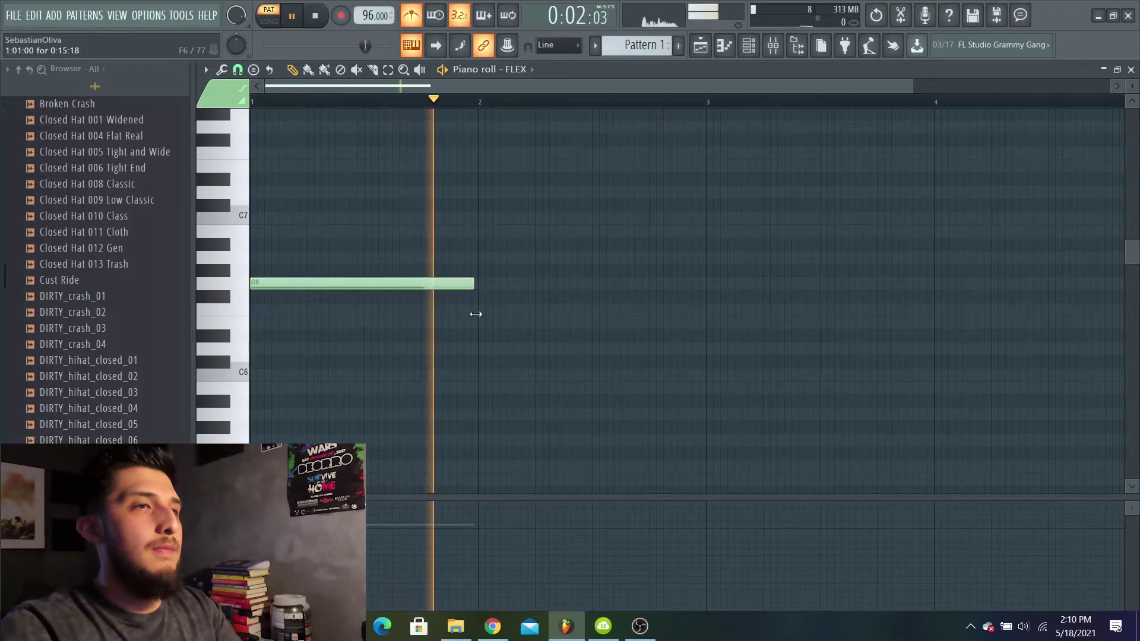
Step: Build a four-bar progression, one chord per bar: G5-A#5-D6, F5-A5-C6, D#5-G5-A#5 and C5-D#5-G5
key(space)
drag(256, 257, 257, 244)
click(265, 217)
drag(242, 206, 246, 191)
key(space)
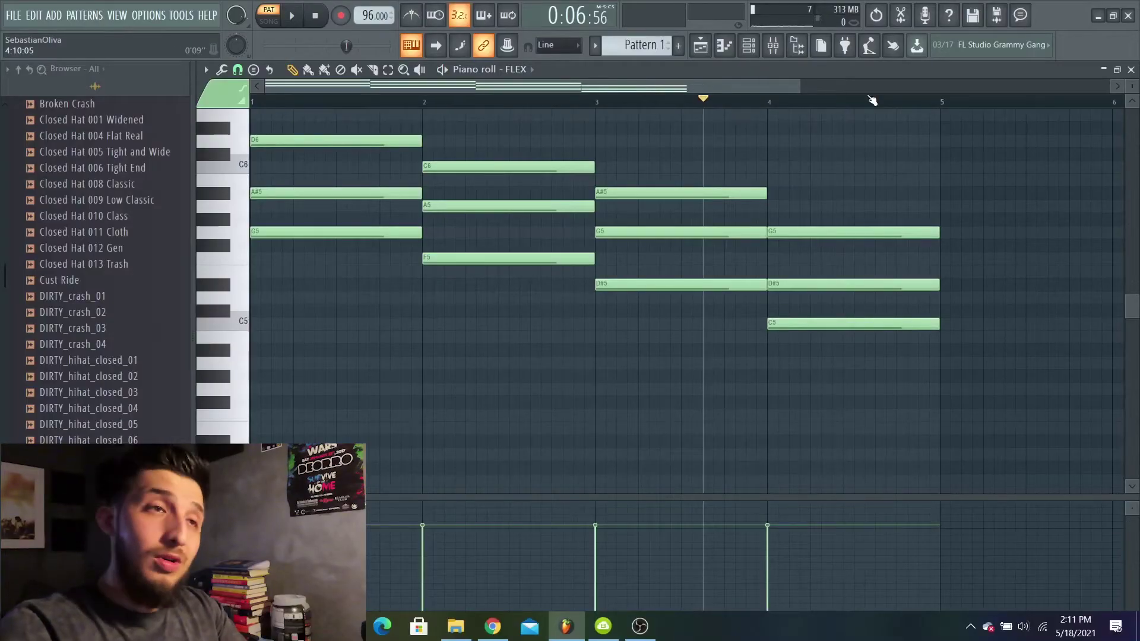
Step: Chop all the chord notes into short repeated notes with the chopper's Default pattern
drag(796, 87, 850, 88)
scroll(465, 172, up, 3)
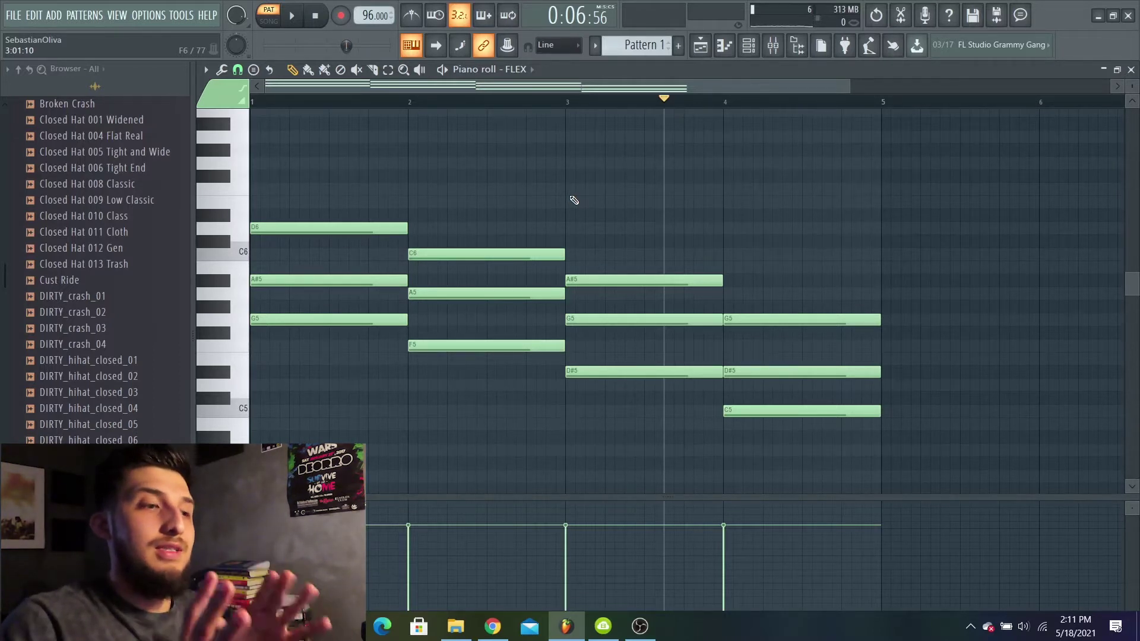
key(ctrl+u)
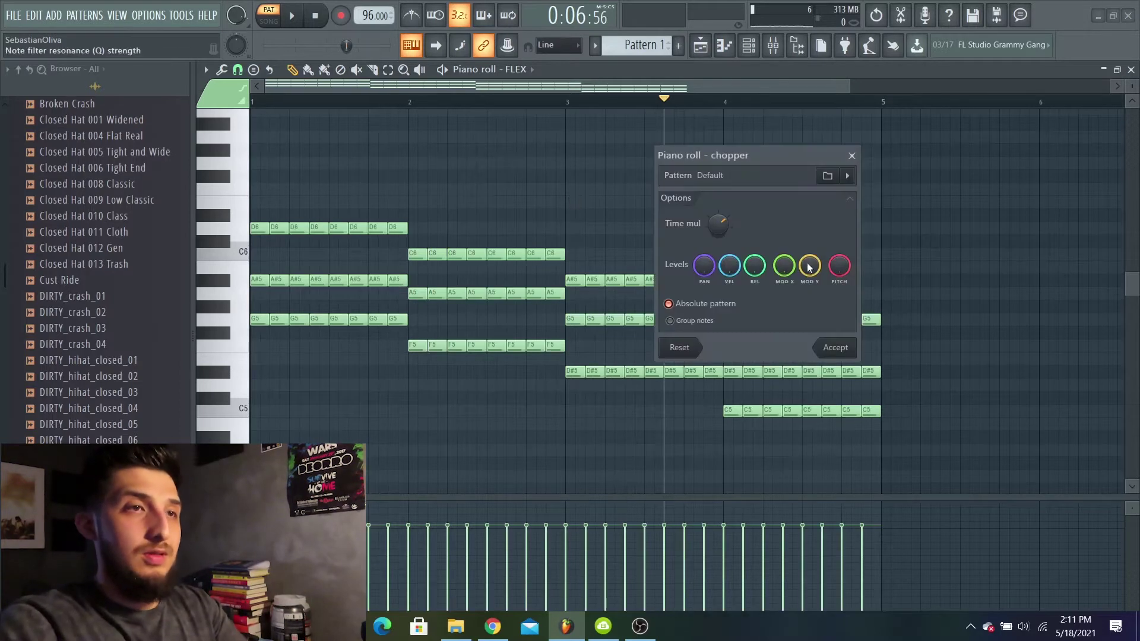
click(837, 349)
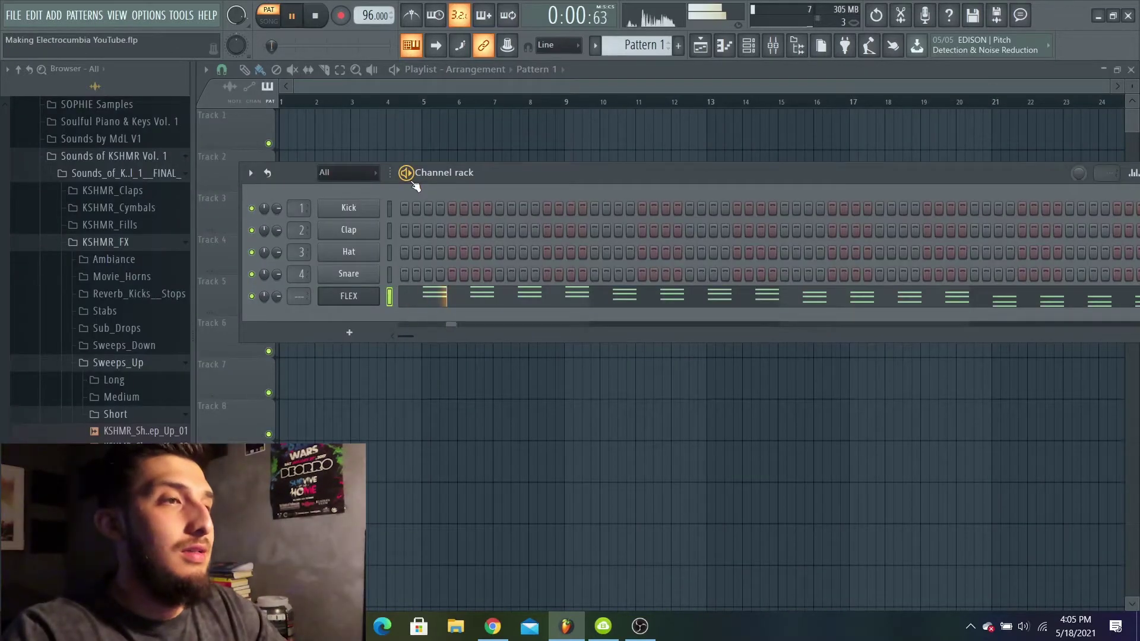
Step: Listen to the off-beat FLEX chords in the piano roll, and shorten all of their notes together
click(454, 292)
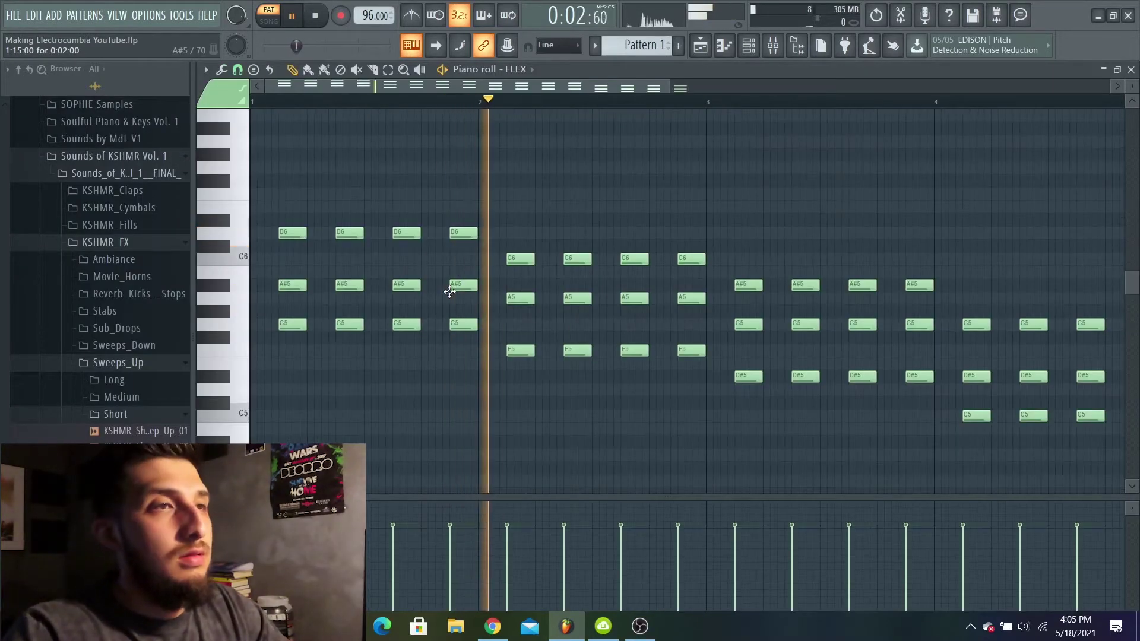
drag(664, 87, 780, 89)
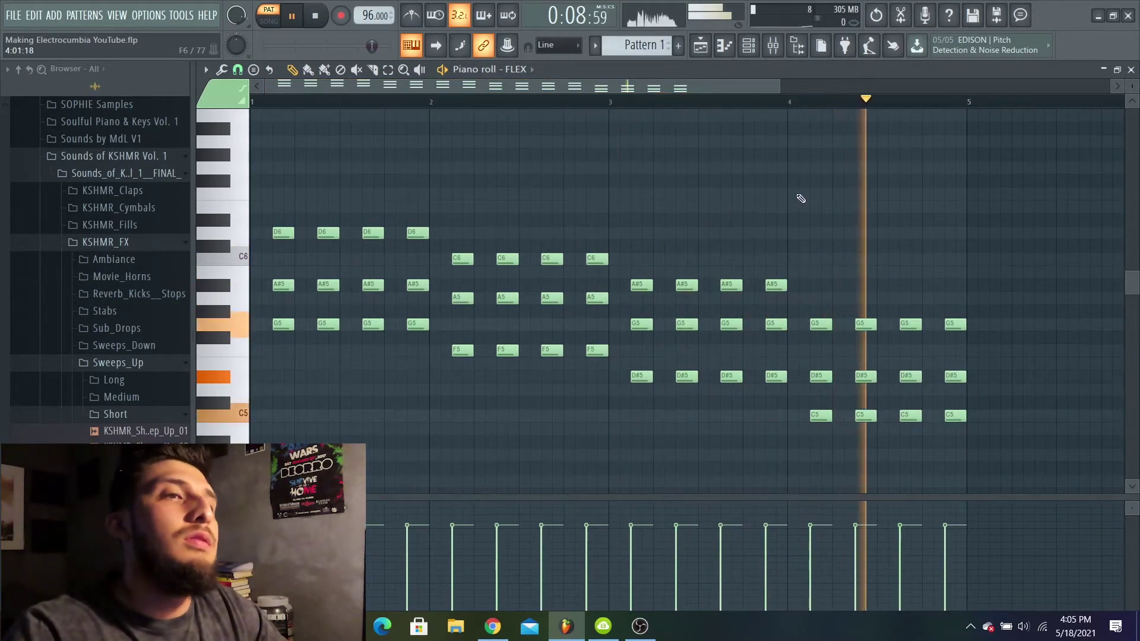
drag(780, 88, 637, 106)
key(space)
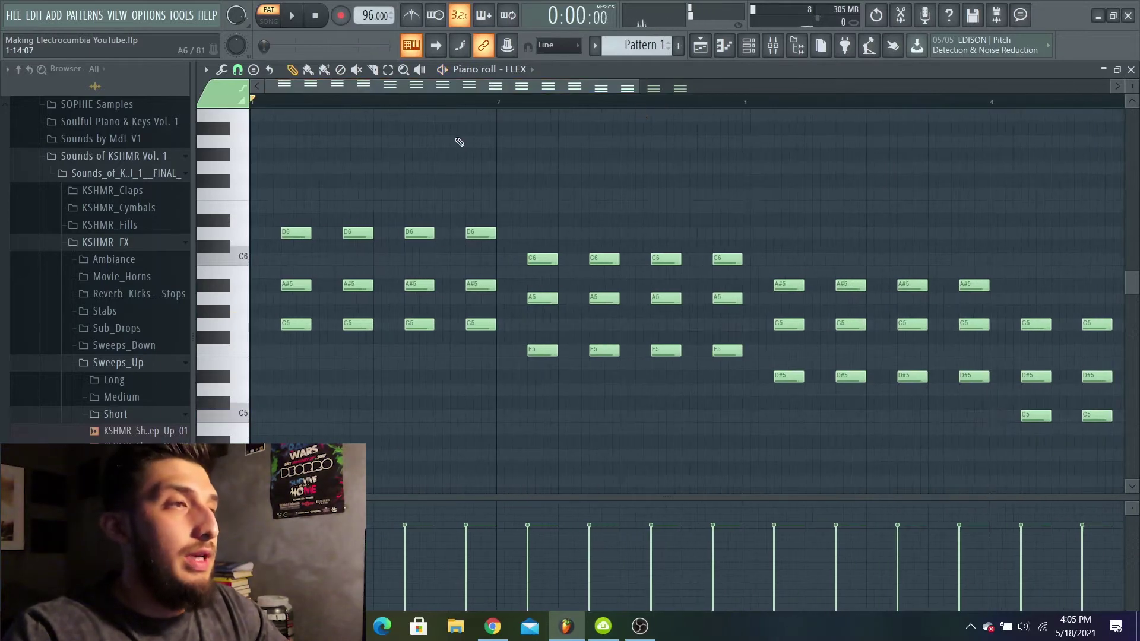
key(ctrl+a)
drag(311, 231, 296, 232)
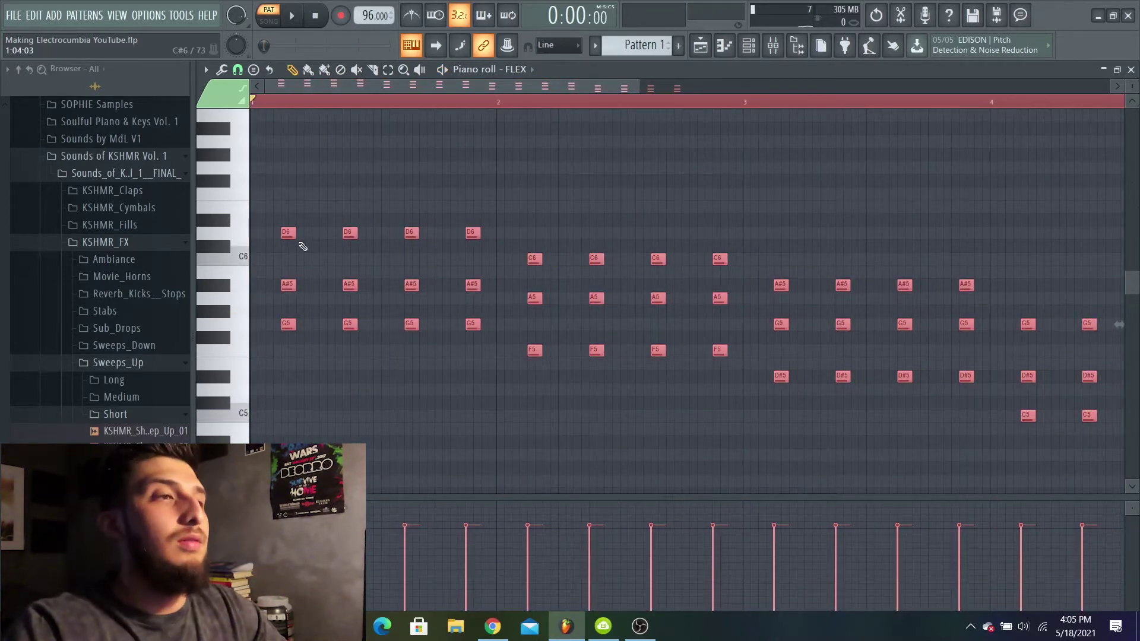
Step: Lengthen all the FLEX chord notes slightly during playback, and return to the channel rack
key(space)
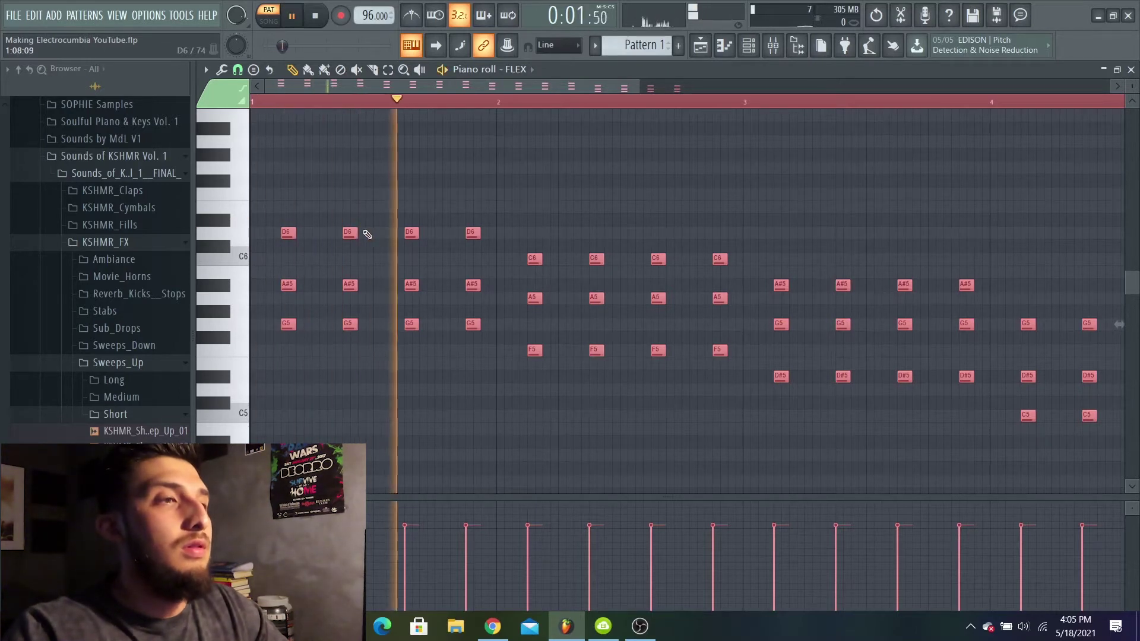
drag(357, 233, 360, 233)
click(754, 52)
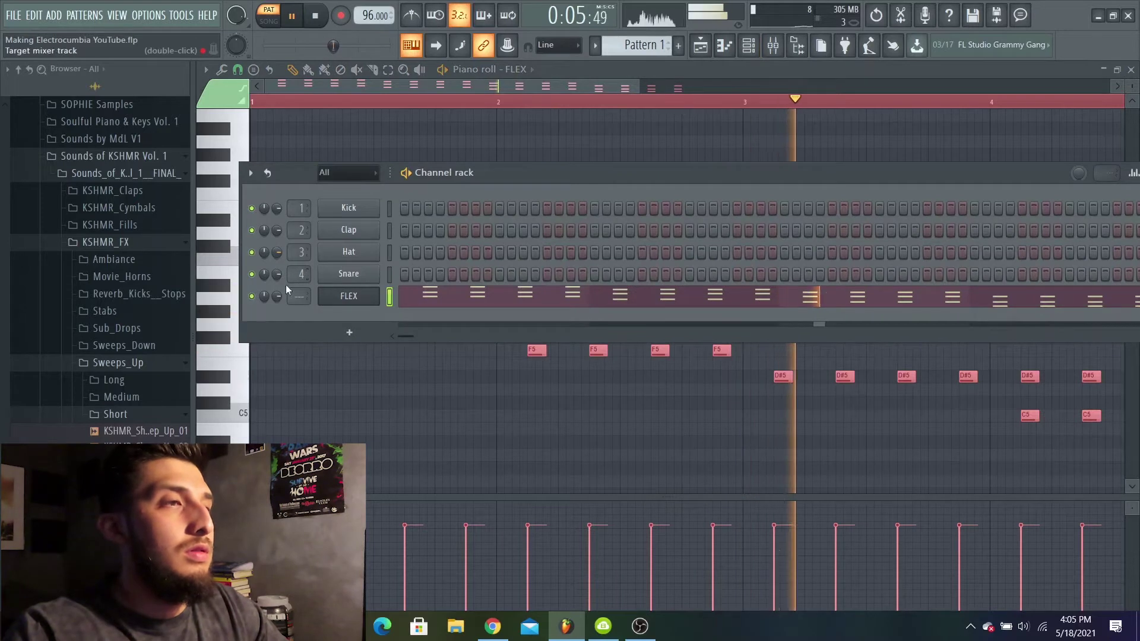
key(space)
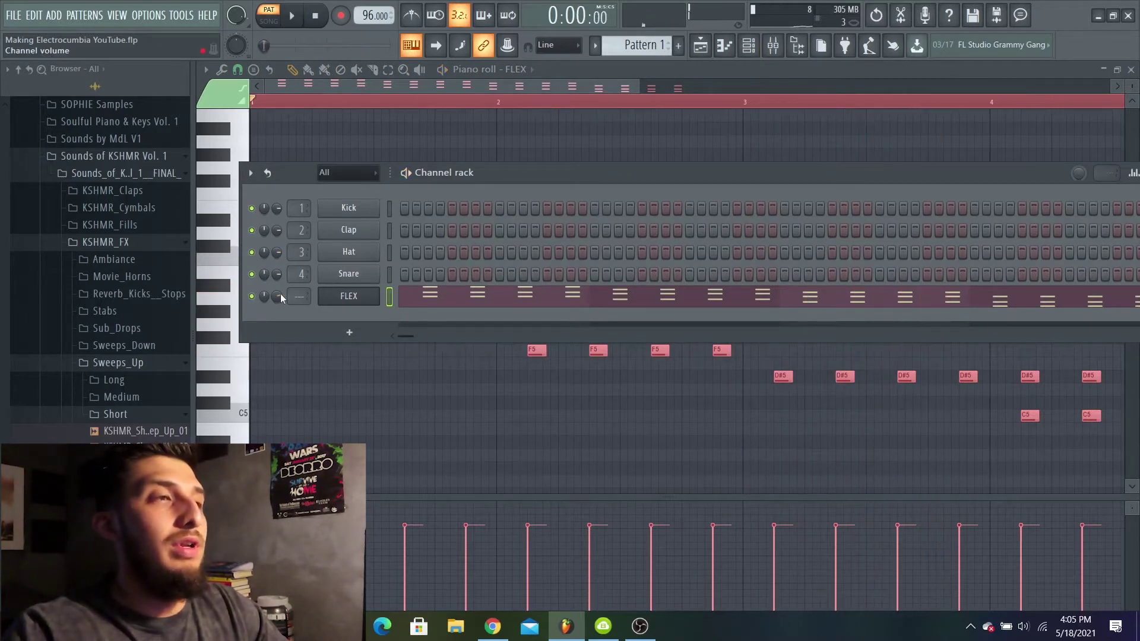
Step: Add a Church Organ 2 NUC channel containing the FLEX chords and play it with FLEX muted
click(57, 16)
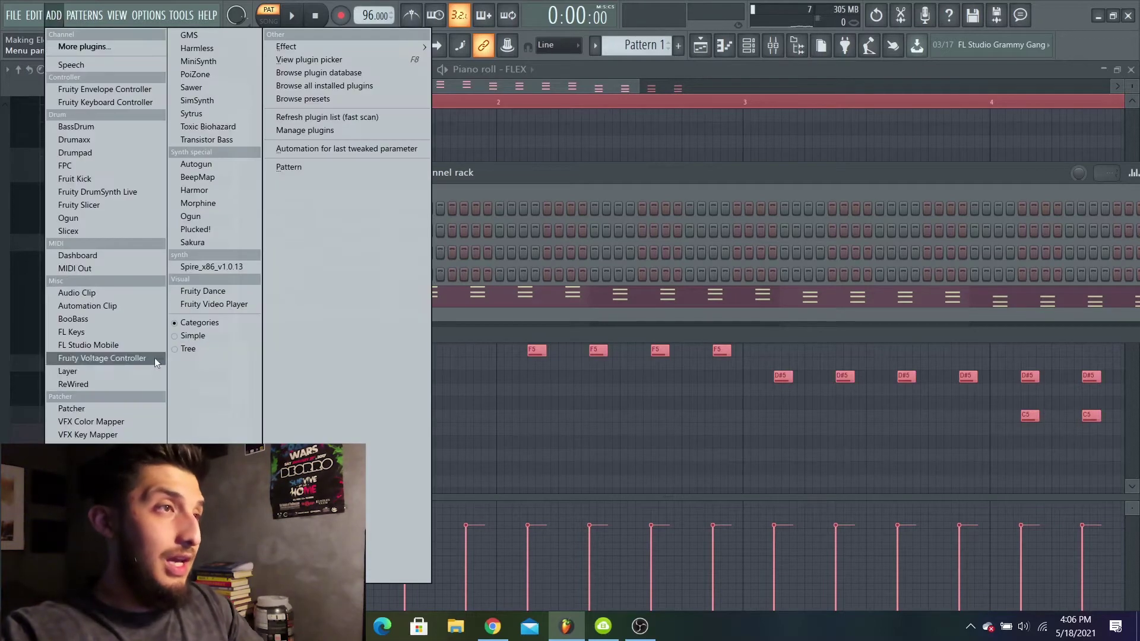
key(space)
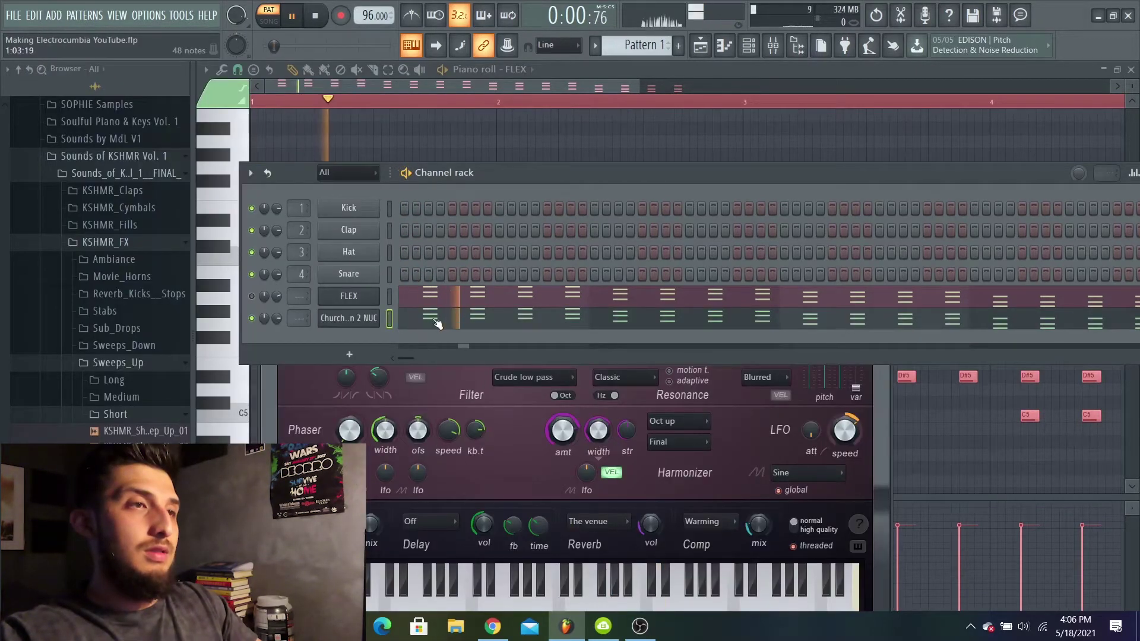
Step: Transpose the Church Organ 2 NUC chords down one octave and unmute the FLEX channel
key(ctrl+Down)
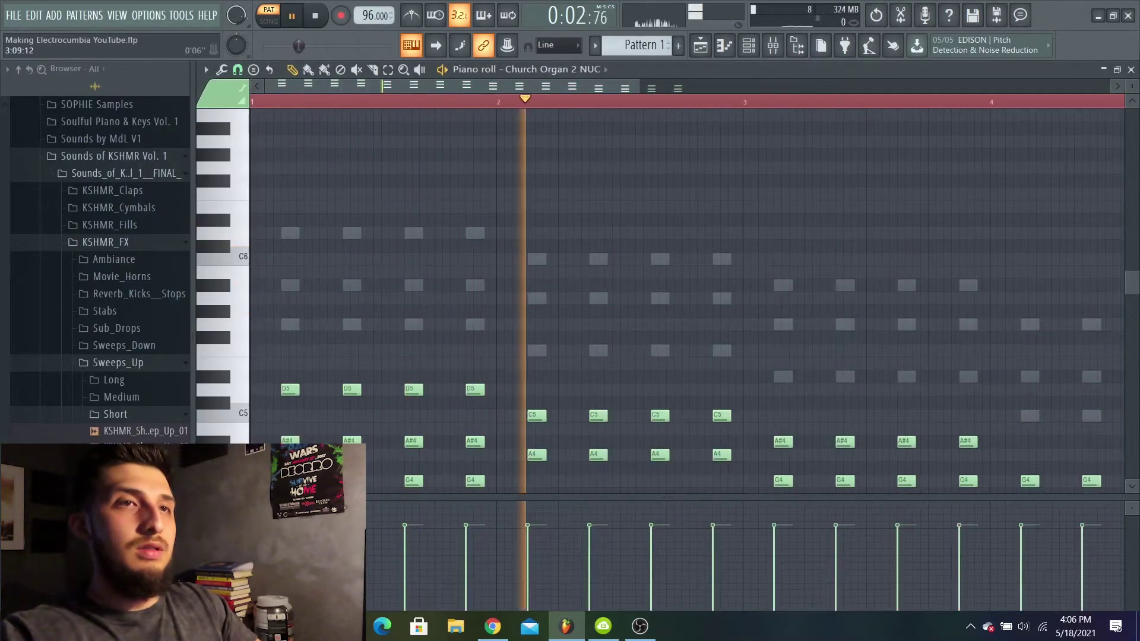
click(1131, 69)
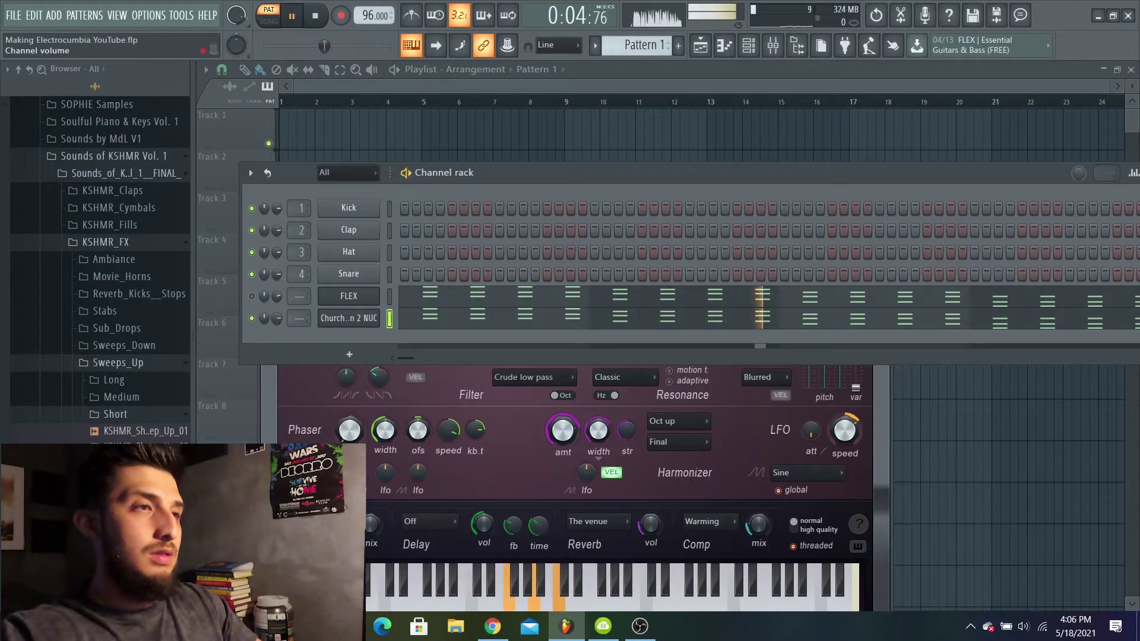
click(251, 296)
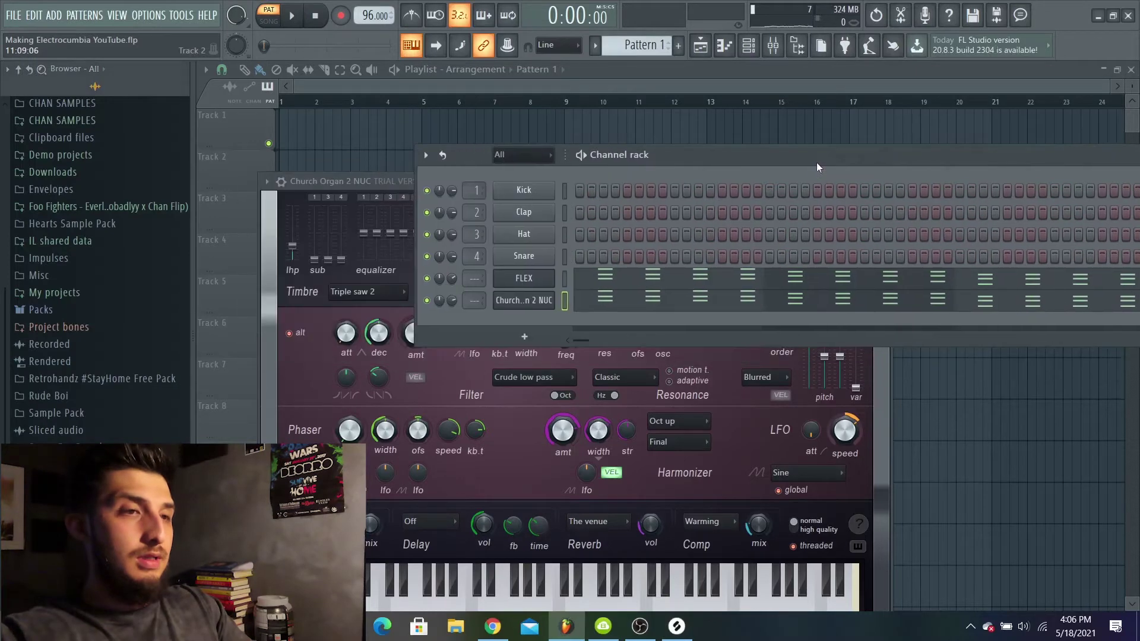
click(677, 627)
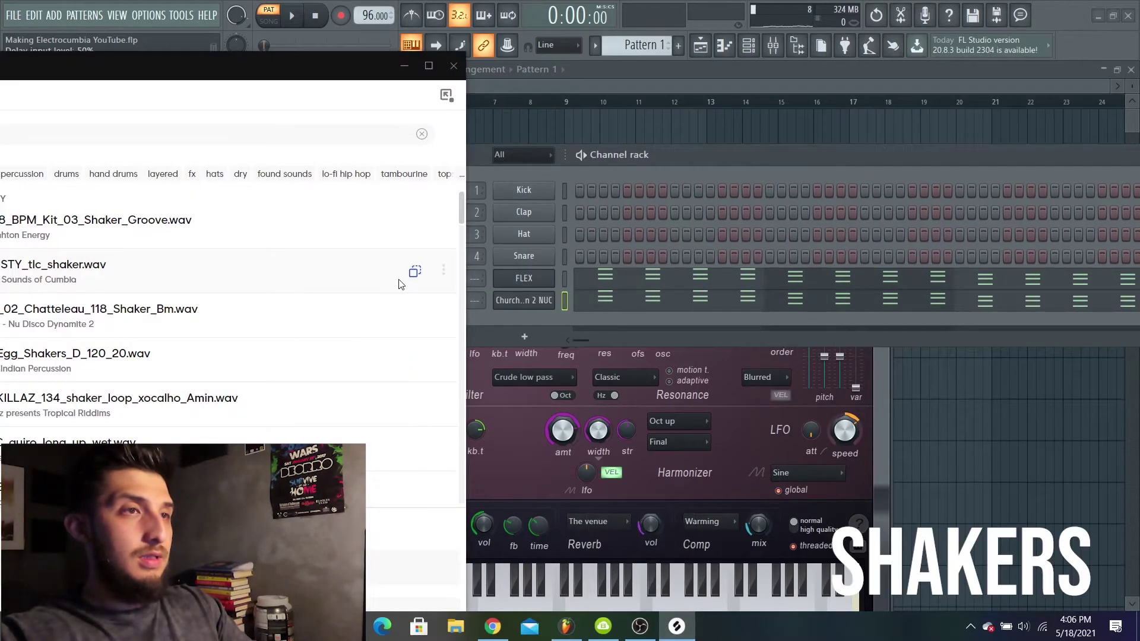
drag(413, 282, 532, 322)
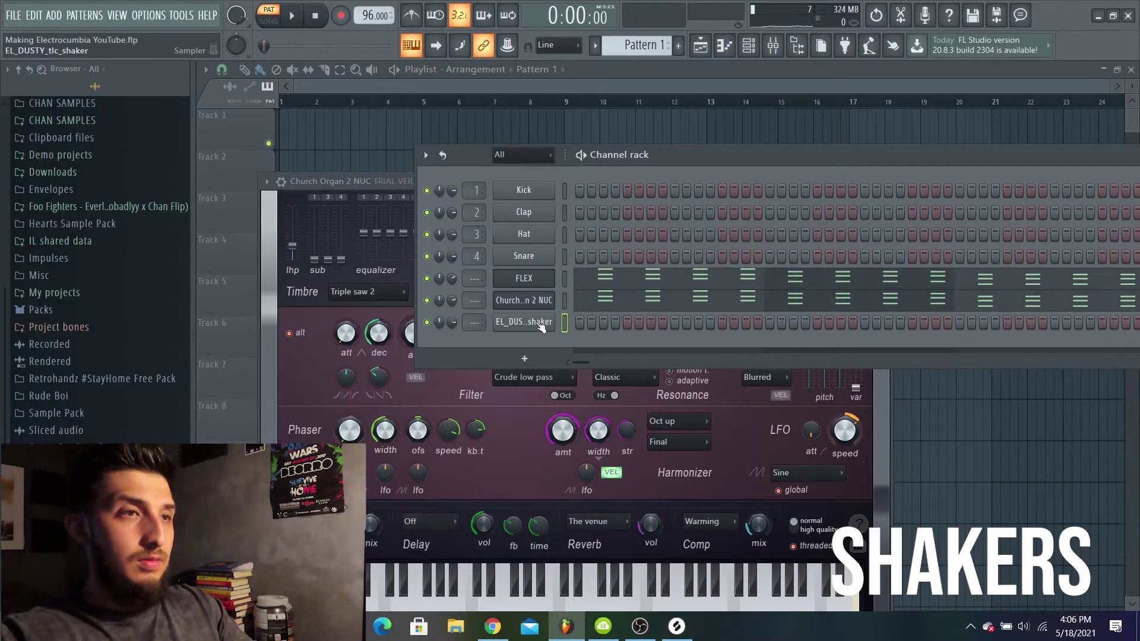
Step: Program the shaker channel on steps 1, 3–5, 7–9, 11–13, 15 and 16
click(601, 322)
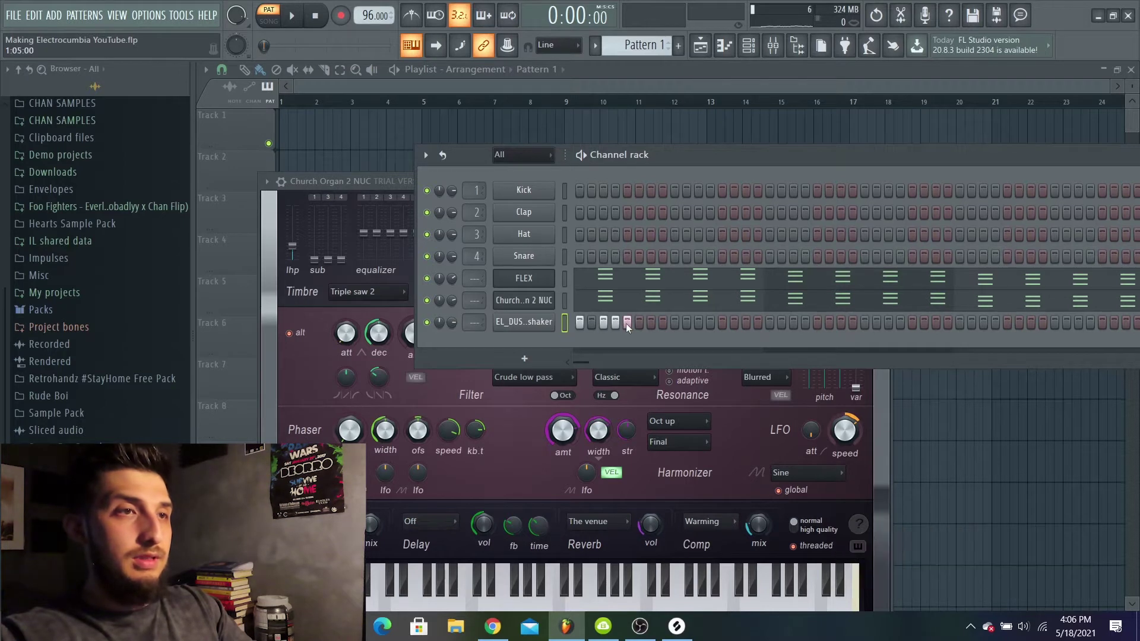
click(698, 322)
drag(700, 321, 722, 322)
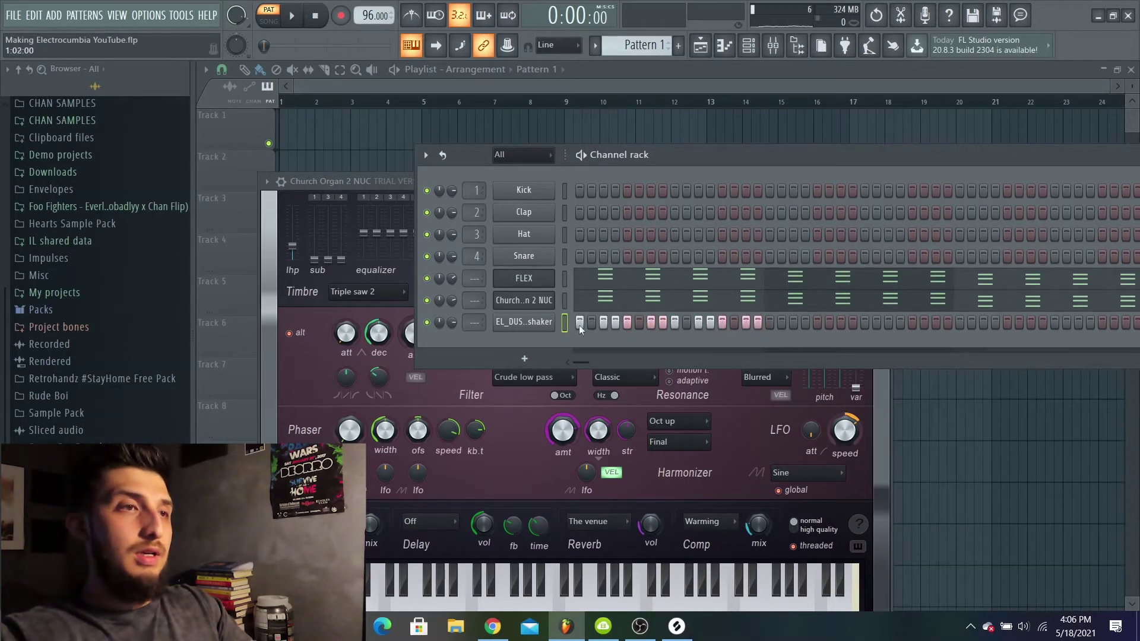
Step: Open the shaker's piano roll and extend its C5 notes with quick legato so they fill bar 1
right_click(528, 323)
click(575, 318)
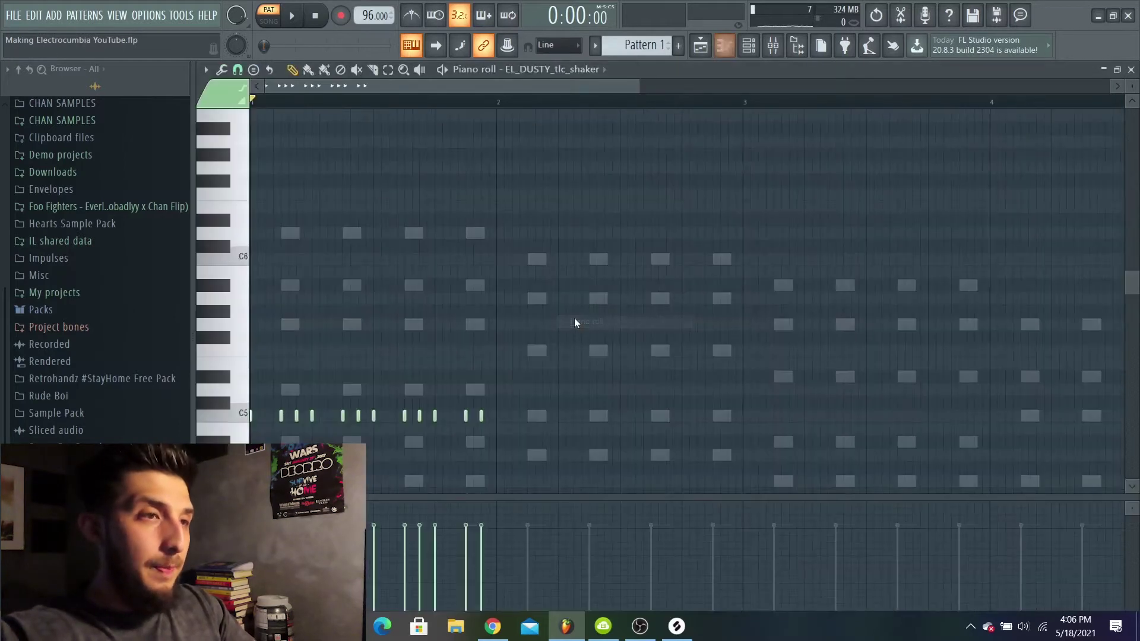
click(496, 419)
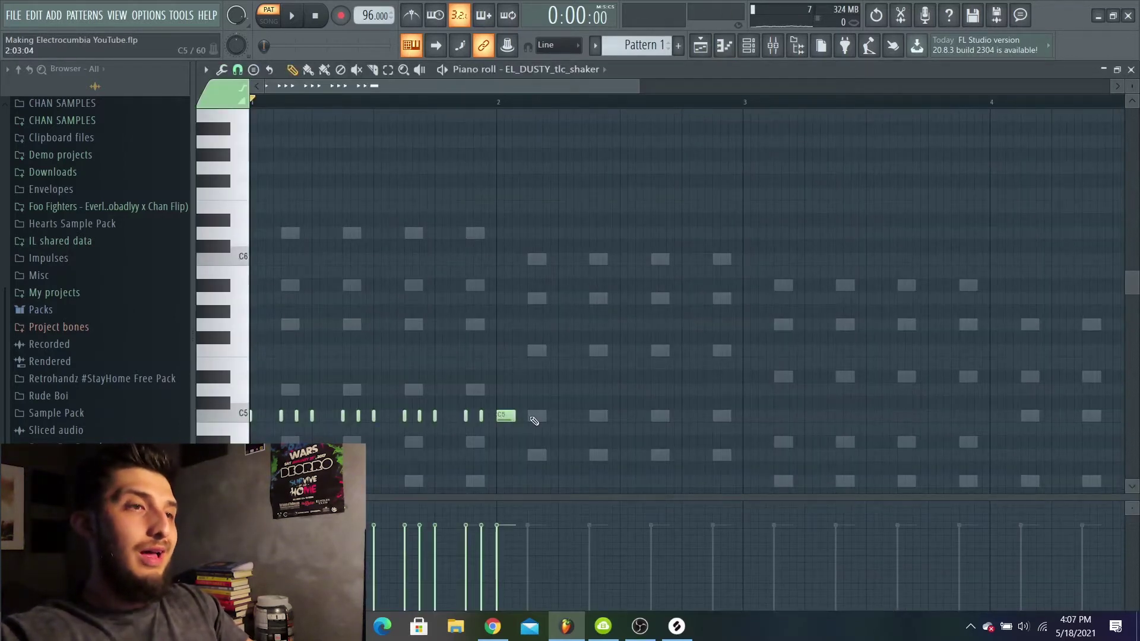
key(ctrl+l)
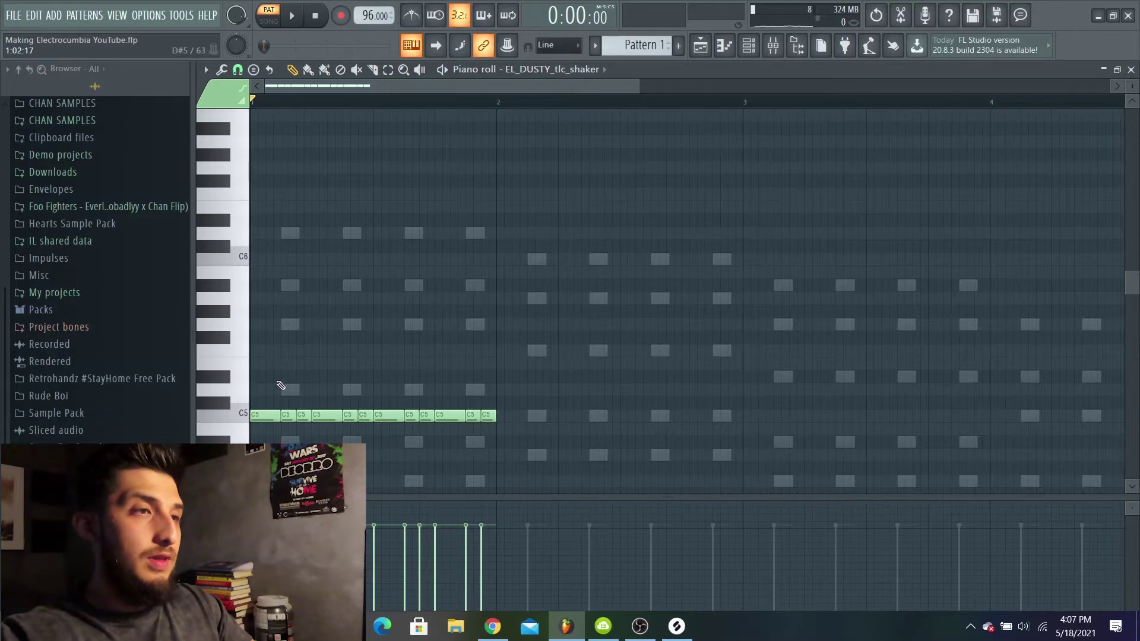
Step: Nudge each pair of shaker notes before the beats slightly earlier and lower their velocities
drag(291, 399, 303, 433)
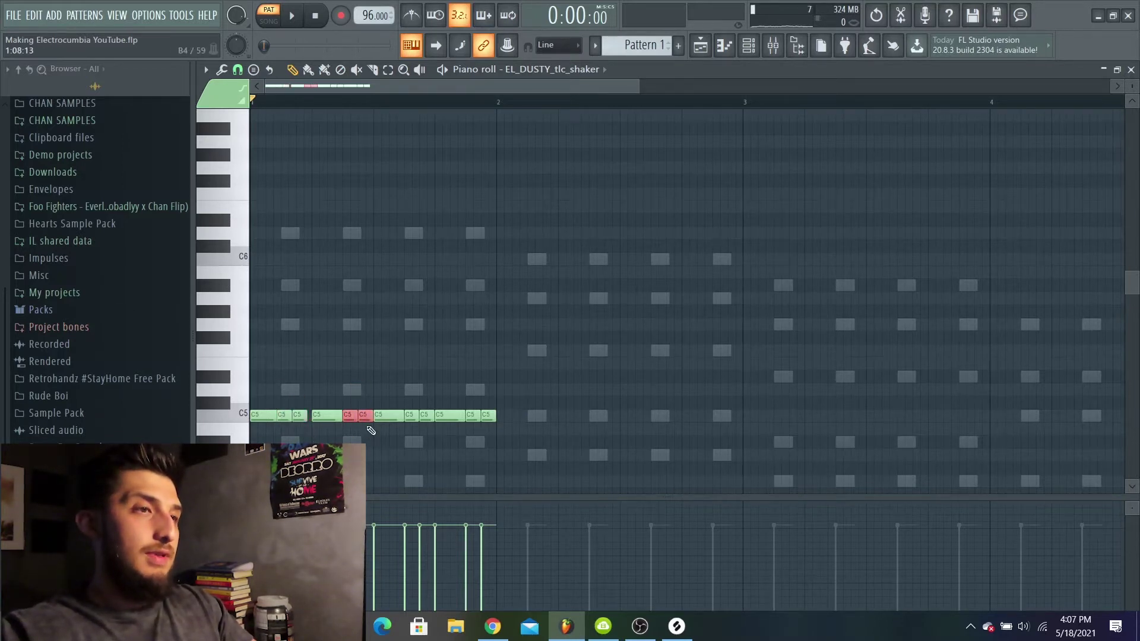
drag(417, 399, 424, 418)
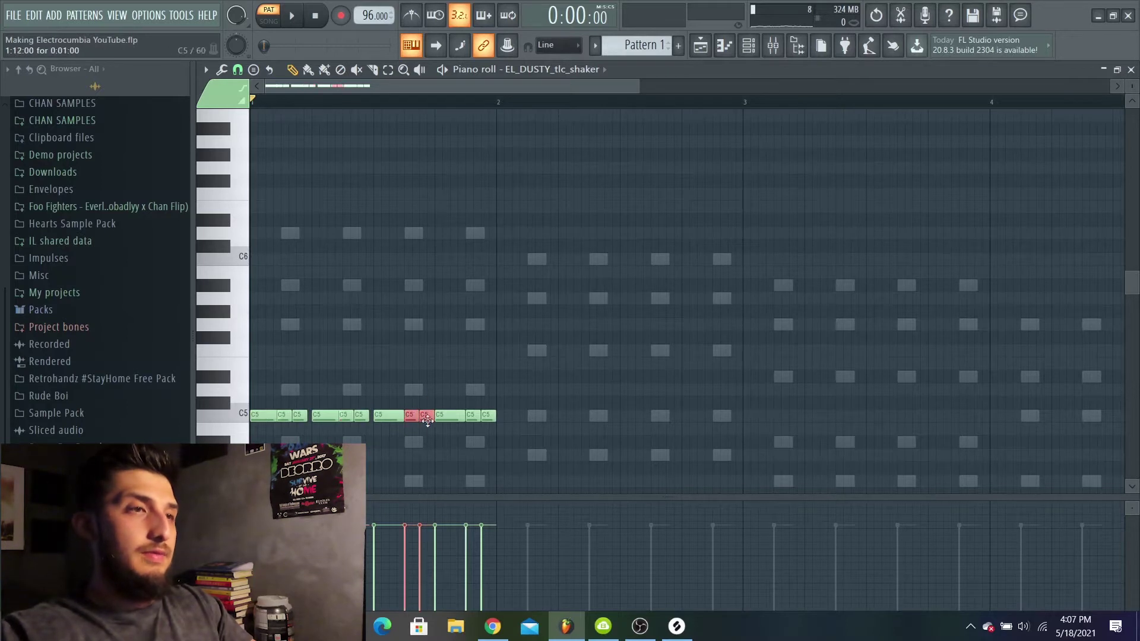
drag(475, 399, 480, 412)
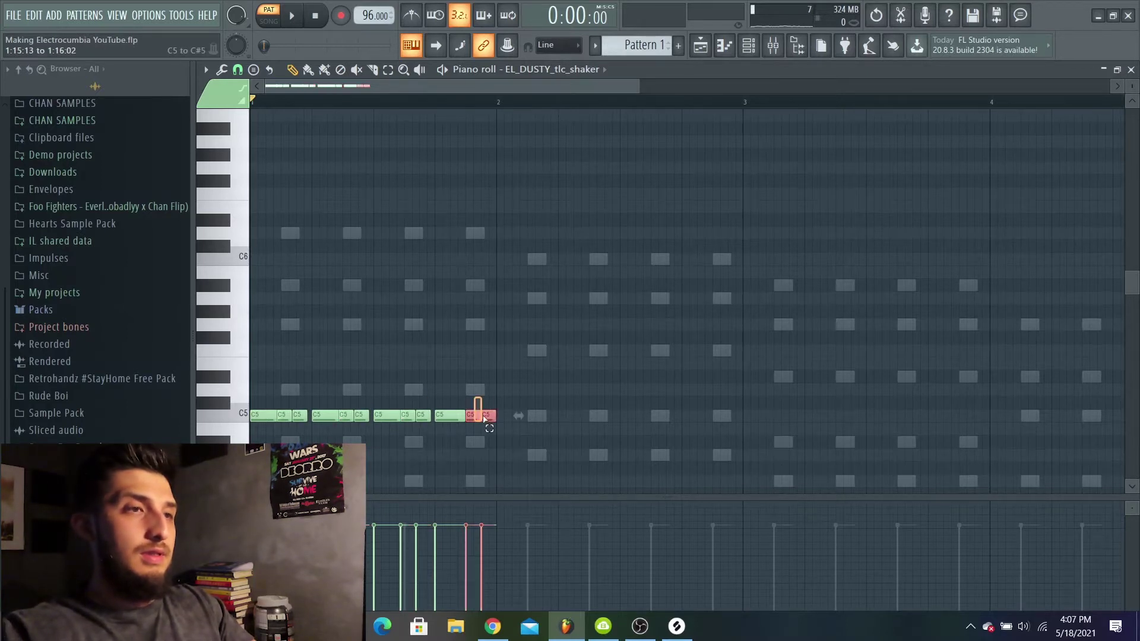
key(shift+Left)
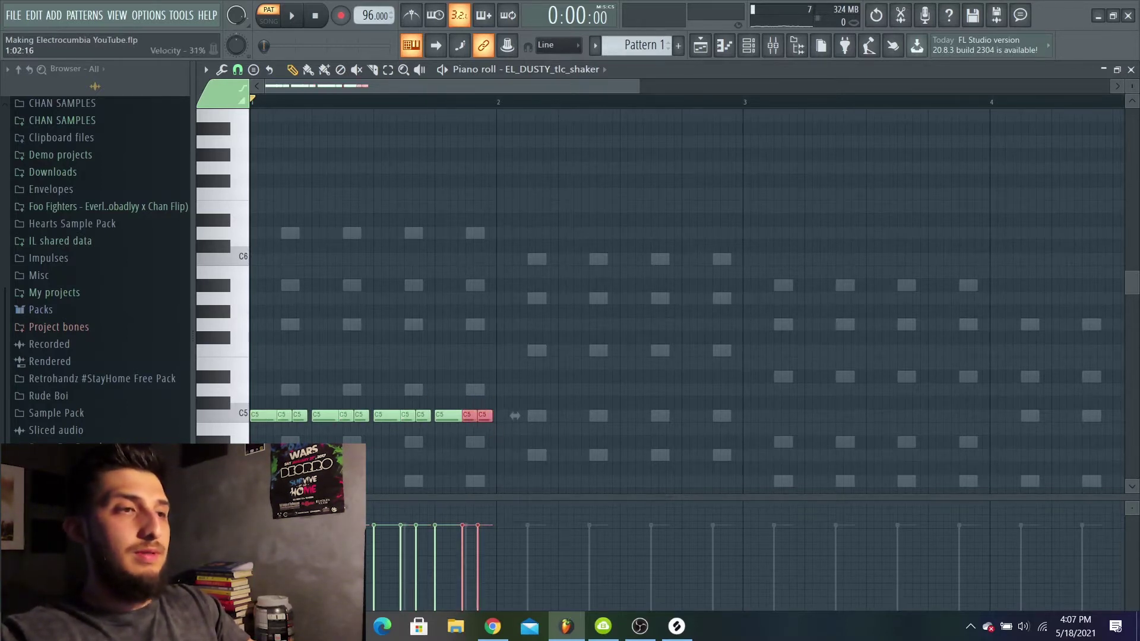
key(ctrl+d)
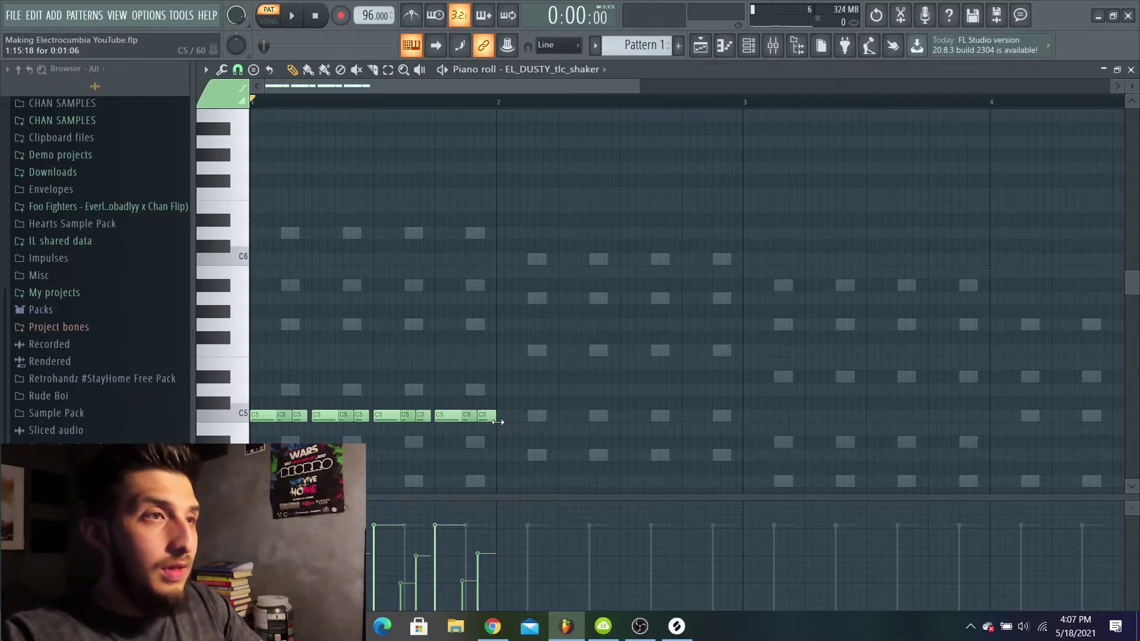
Step: Duplicate the one-bar shaker rhythm three times to fill bars 2 to 4, and play the pattern
key(ctrl+b)
key(ctrl+b)
key(ctrl+b)
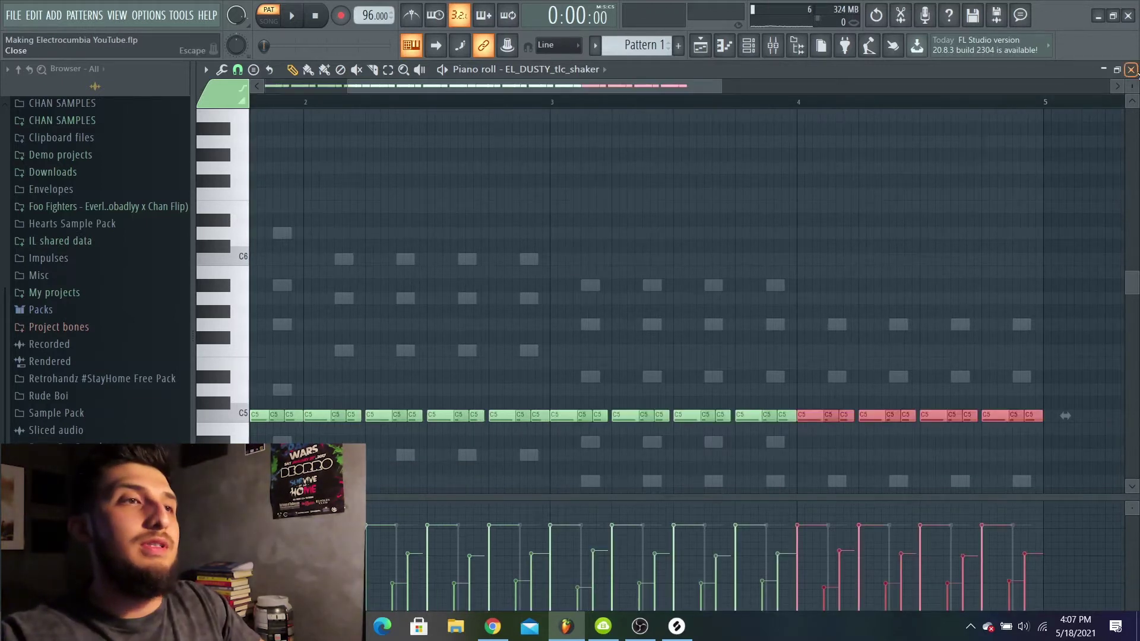
click(1131, 69)
key(space)
Step: Audition conga one-shots in Splice, add 420_V2_Perc_Conga_02.wav as a new channel, and program it on steps 3, 7, 11 and 15
drag(706, 152, 572, 140)
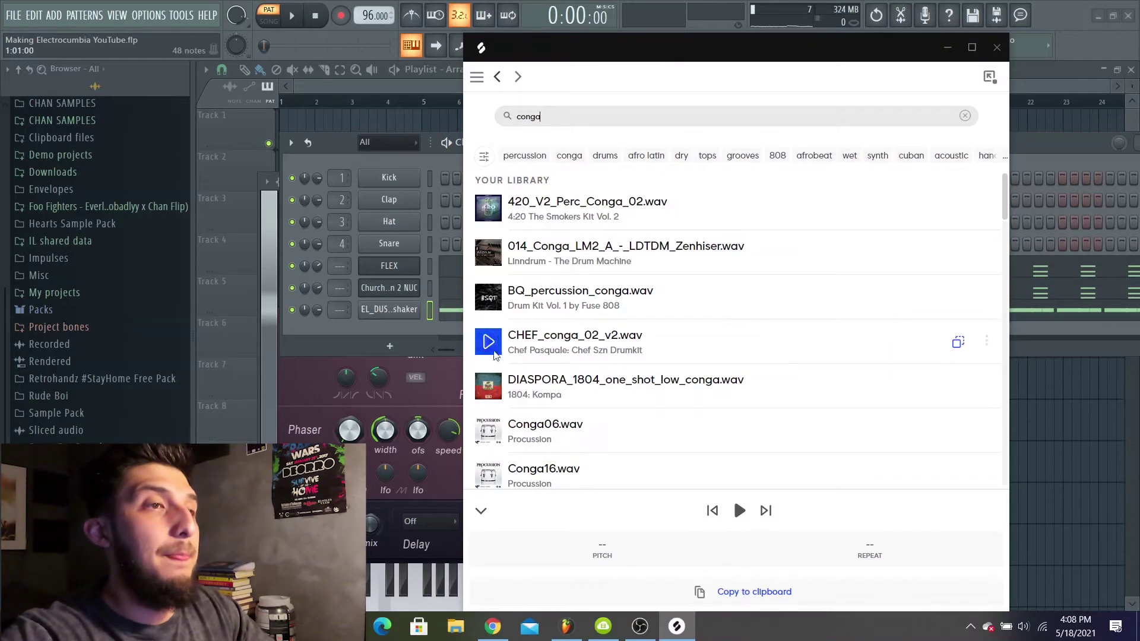
click(494, 355)
click(491, 385)
scroll(487, 432, down, 1)
click(488, 432)
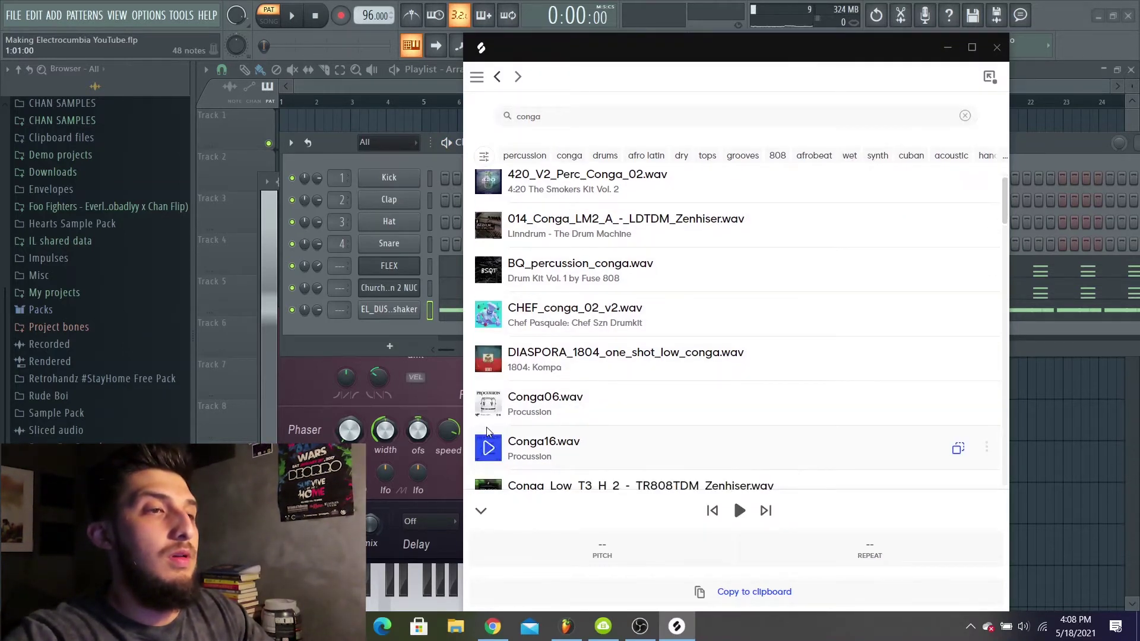
scroll(890, 238, up, 1)
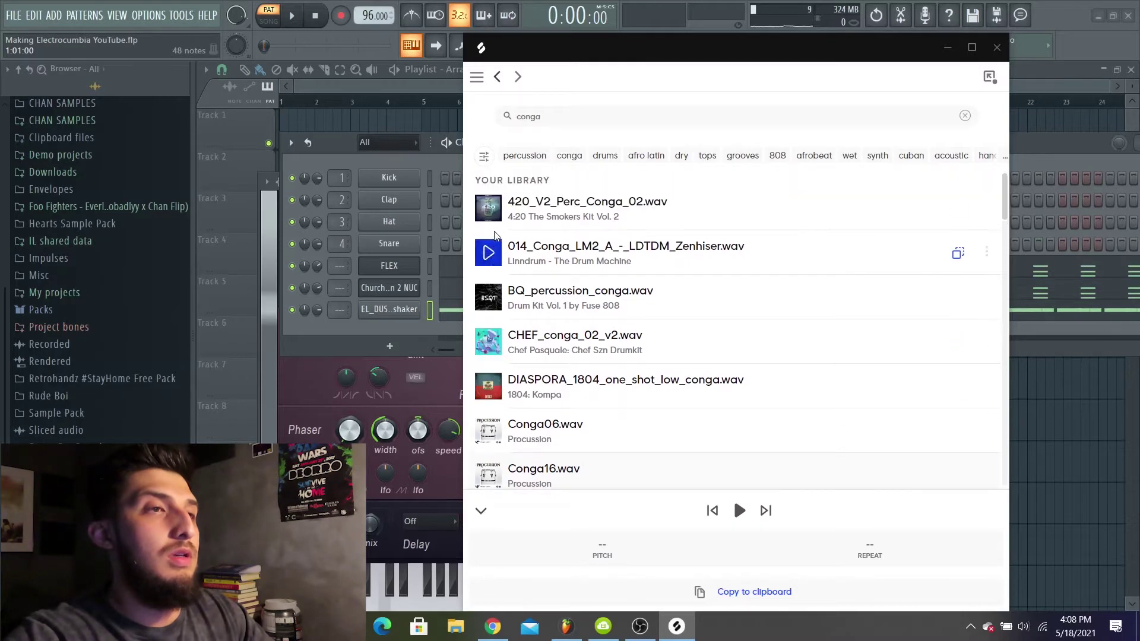
click(894, 196)
drag(959, 209, 385, 330)
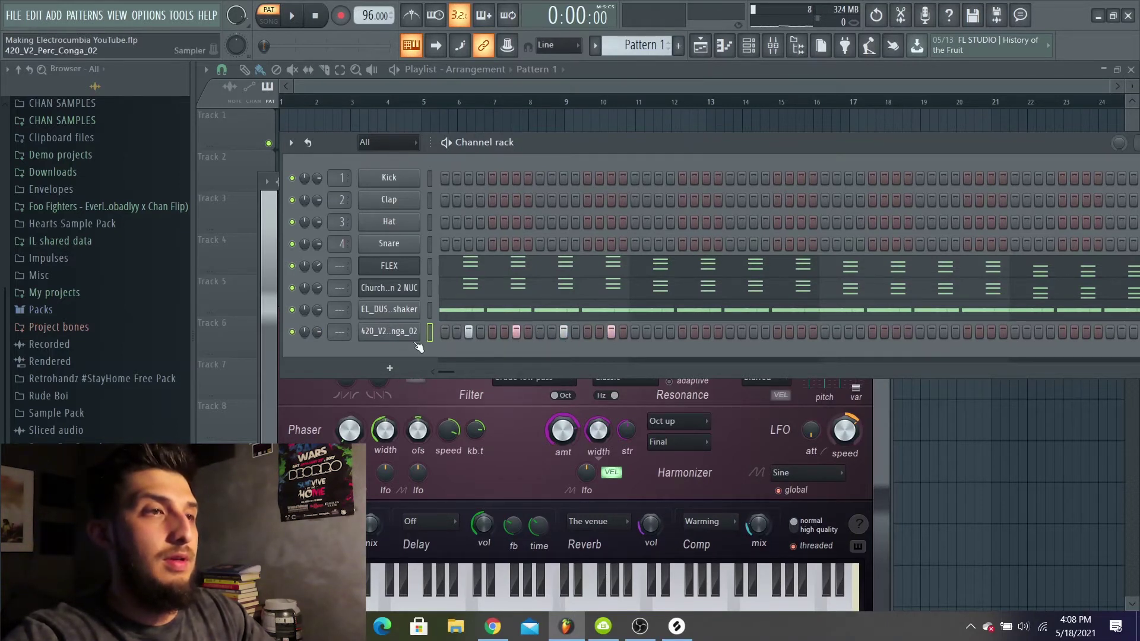
Step: Open the conga's piano roll, extend its C5 notes with quick legato to the end of bar 1, and select that bar
right_click(415, 328)
click(431, 326)
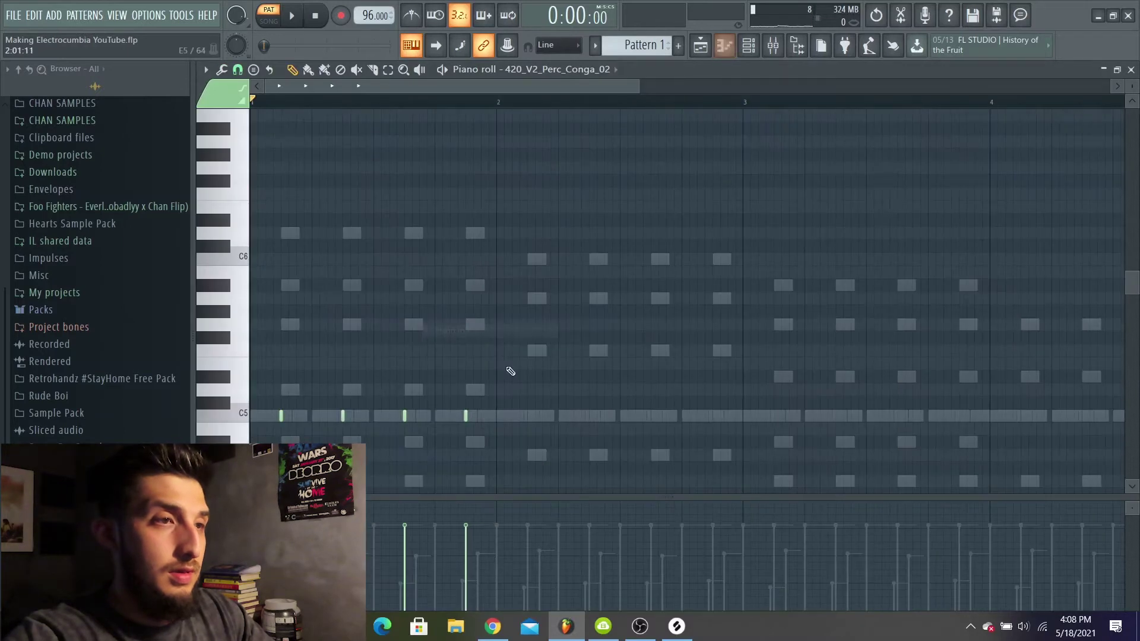
key(ctrl+l)
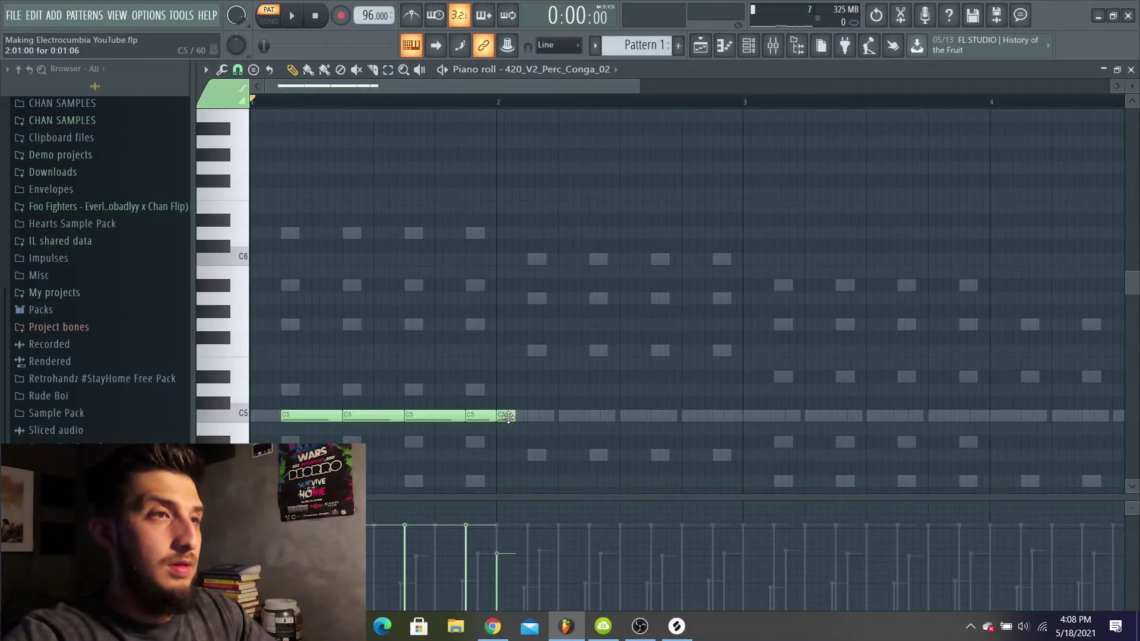
drag(500, 108, 144, 136)
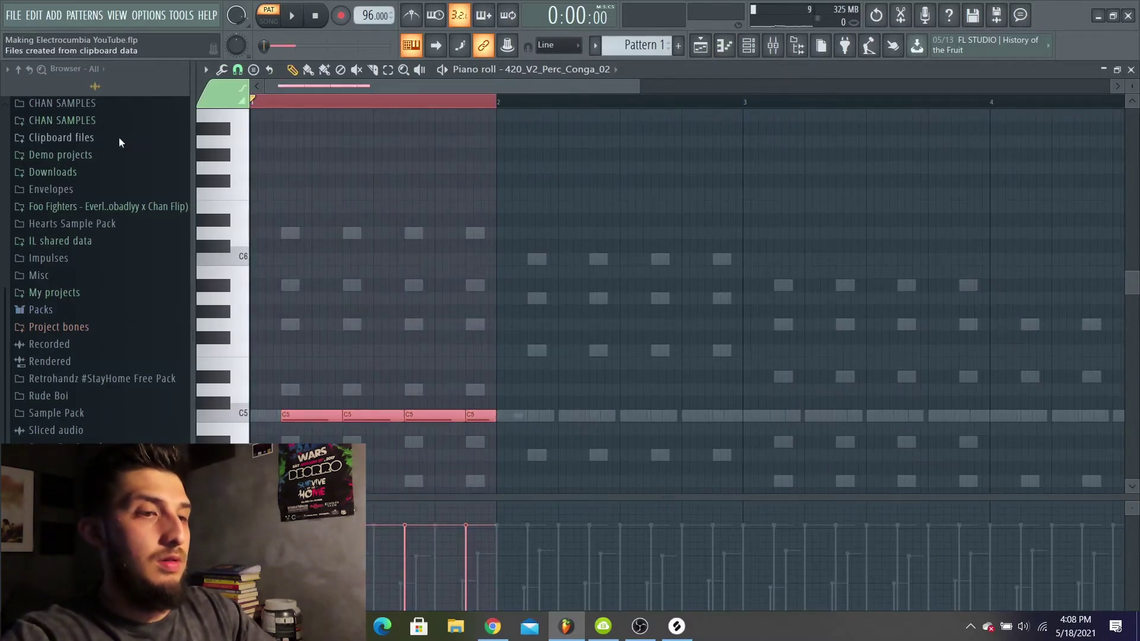
Step: Duplicate the one-bar conga rhythm three times to fill bars 2 to 4, and play the pattern alongside the channel rack
key(ctrl+b)
key(ctrl+b)
key(ctrl+b)
click(326, 102)
click(748, 45)
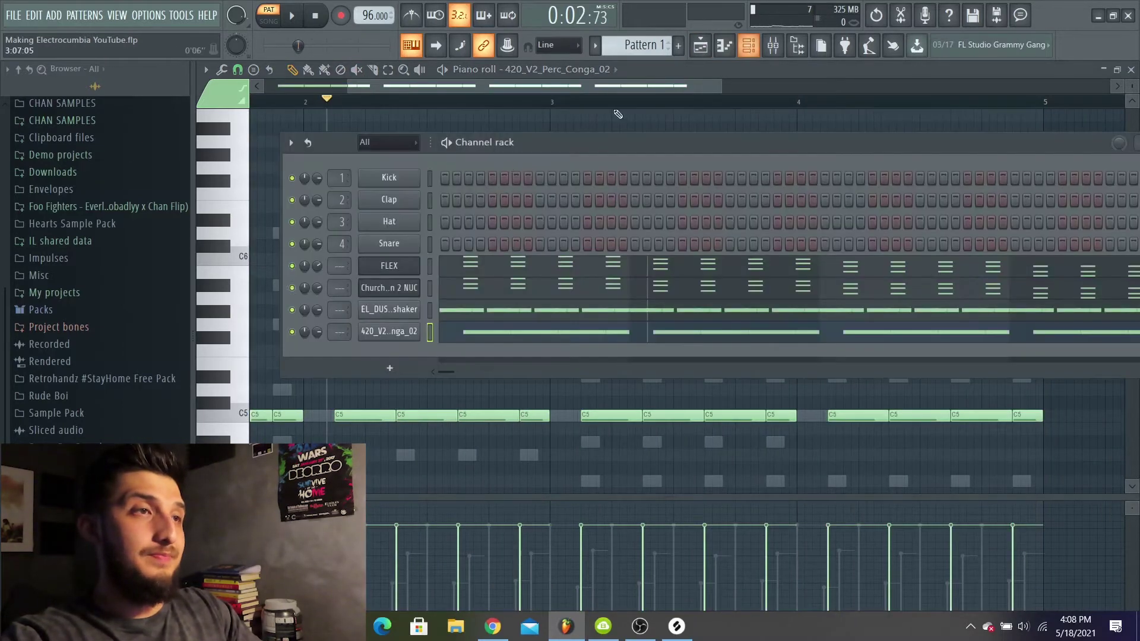
key(space)
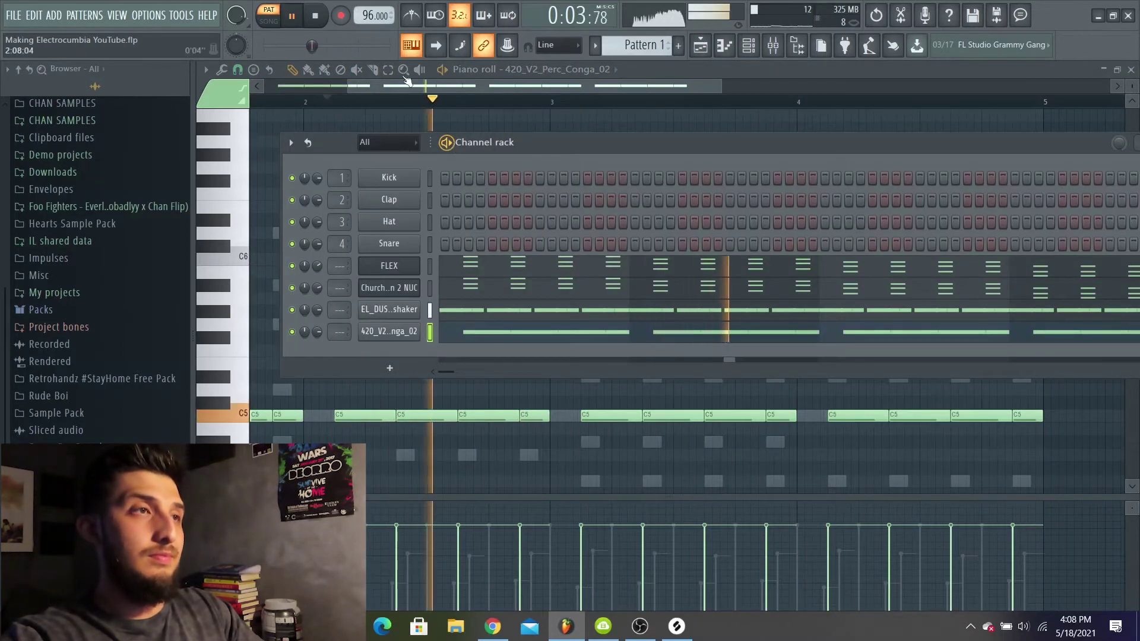
click(314, 16)
key(space)
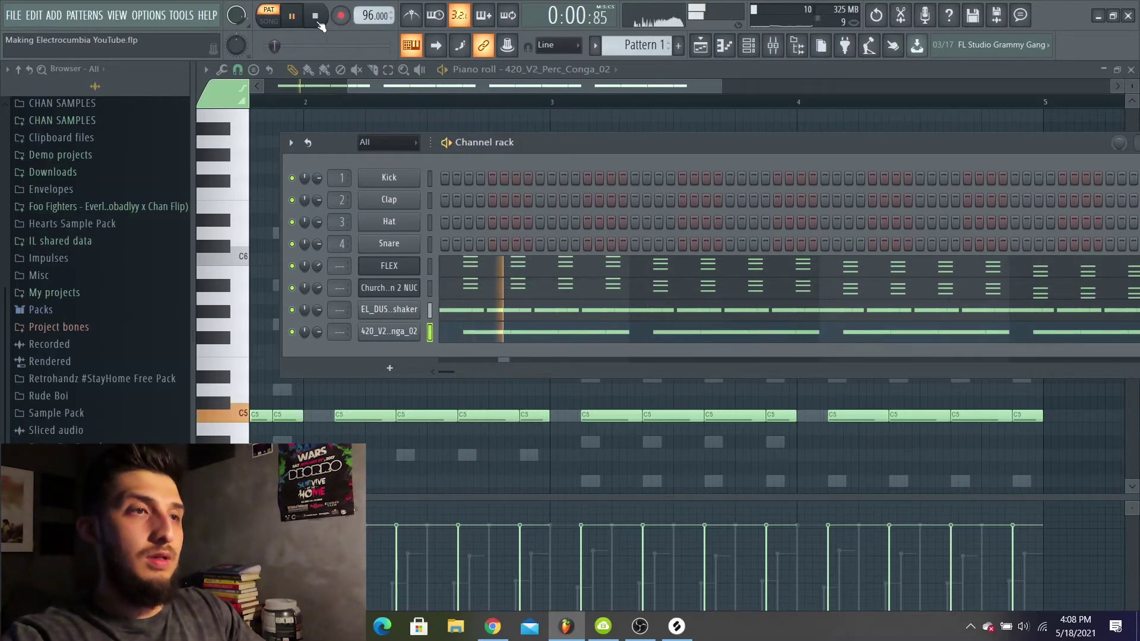
key(space)
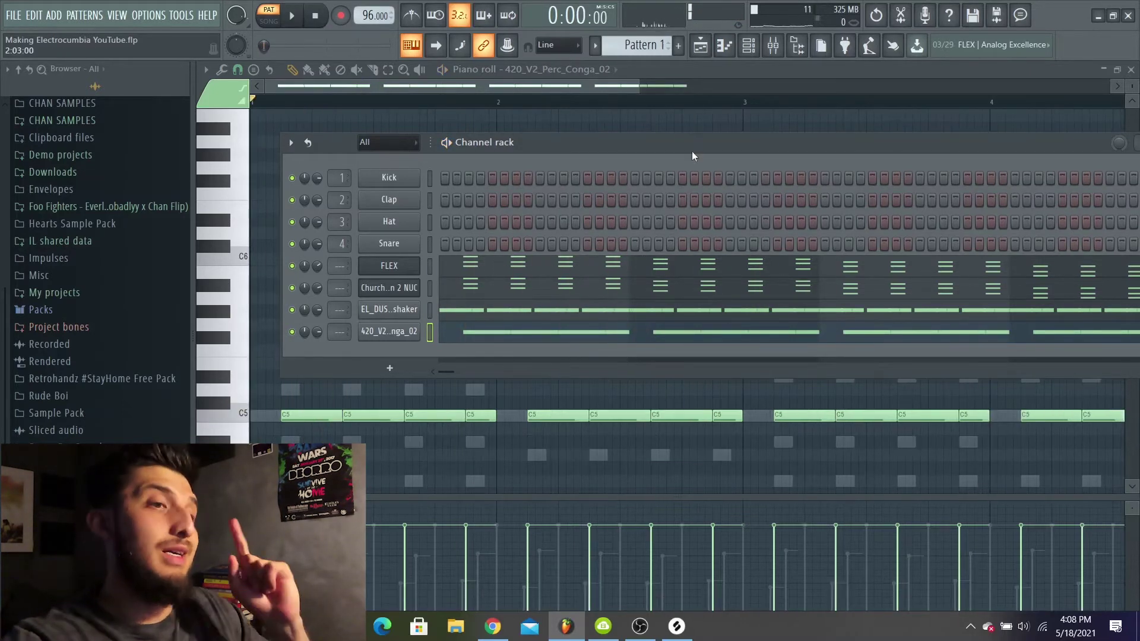
Step: Search Splice for "cowbell" and audition the cowbell one-shots in the library results
click(676, 626)
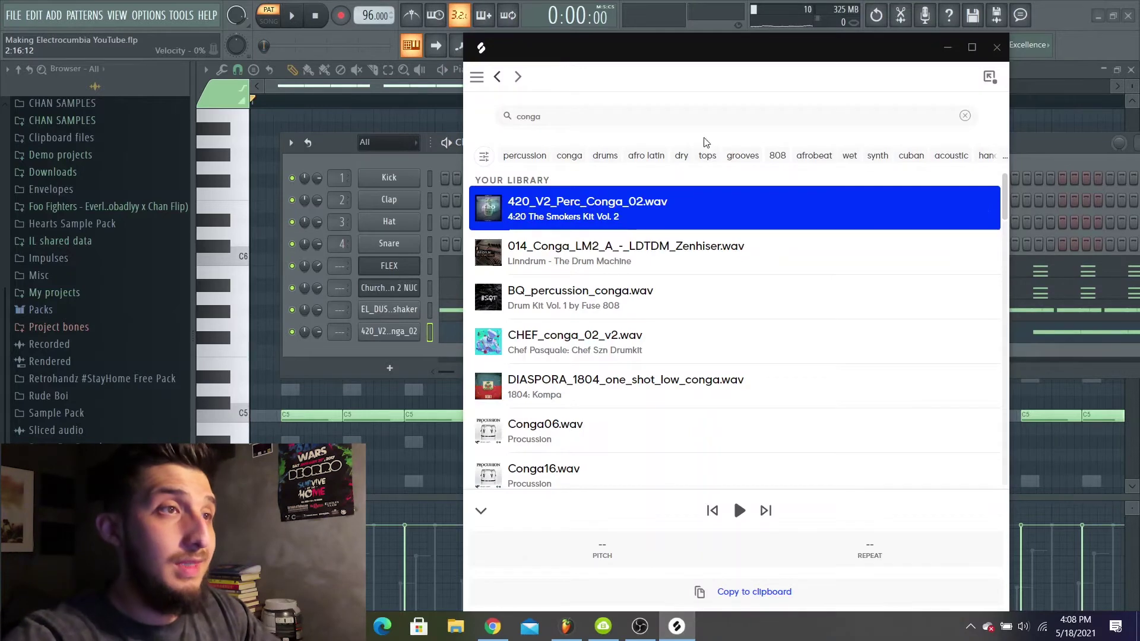
text(cowbell)
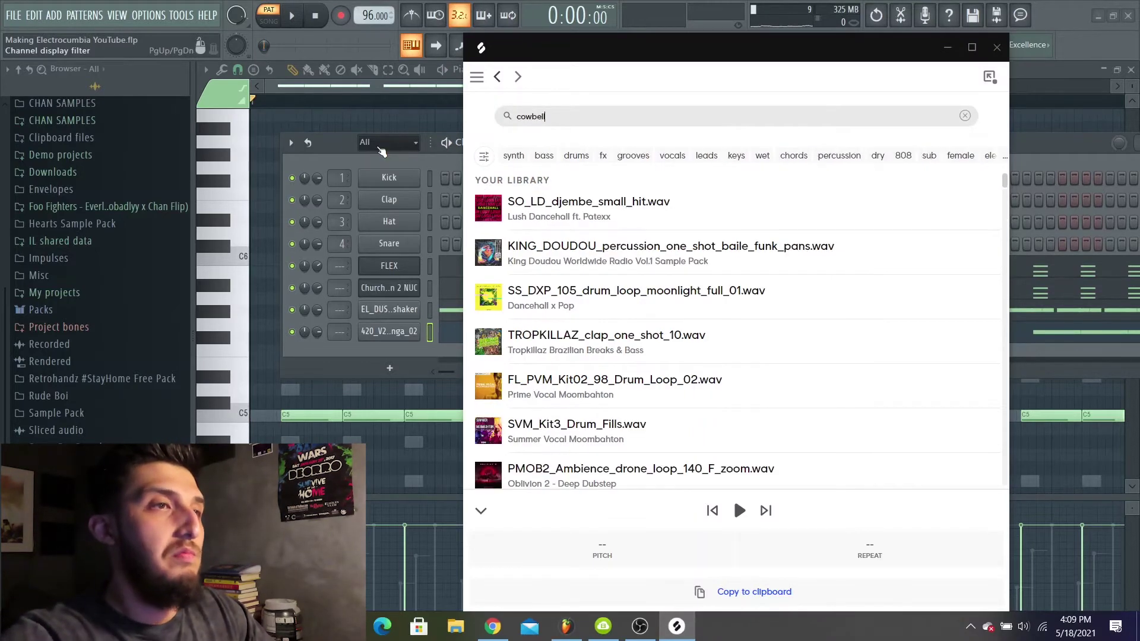
click(488, 208)
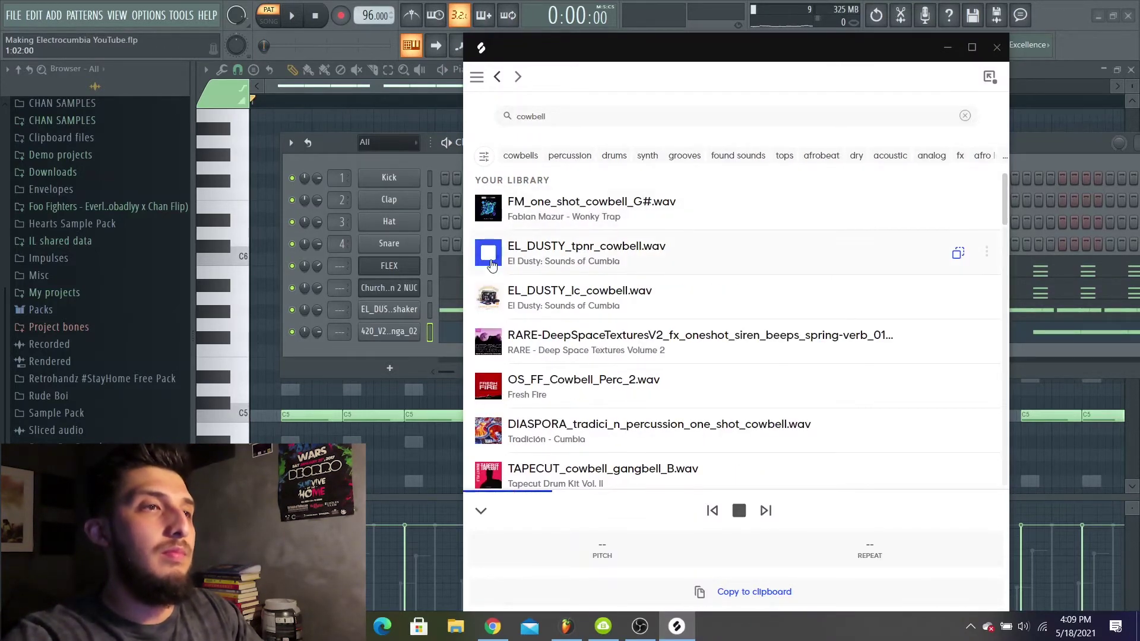
click(486, 298)
click(487, 342)
click(485, 389)
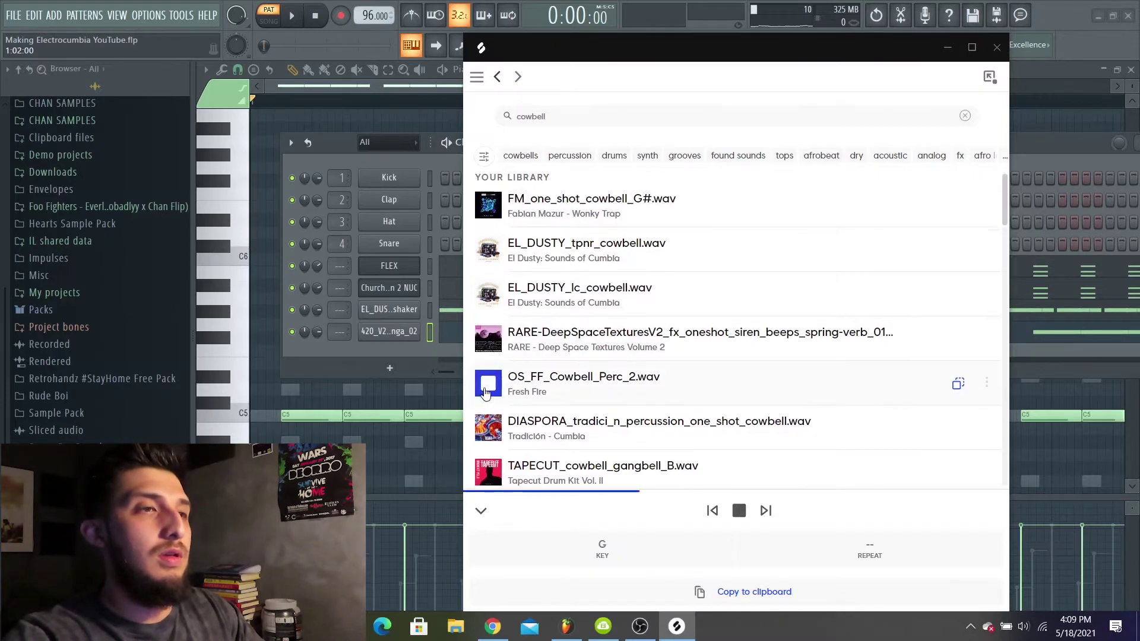
scroll(485, 392, down, 1)
click(485, 390)
scroll(485, 391, down, 1)
click(487, 389)
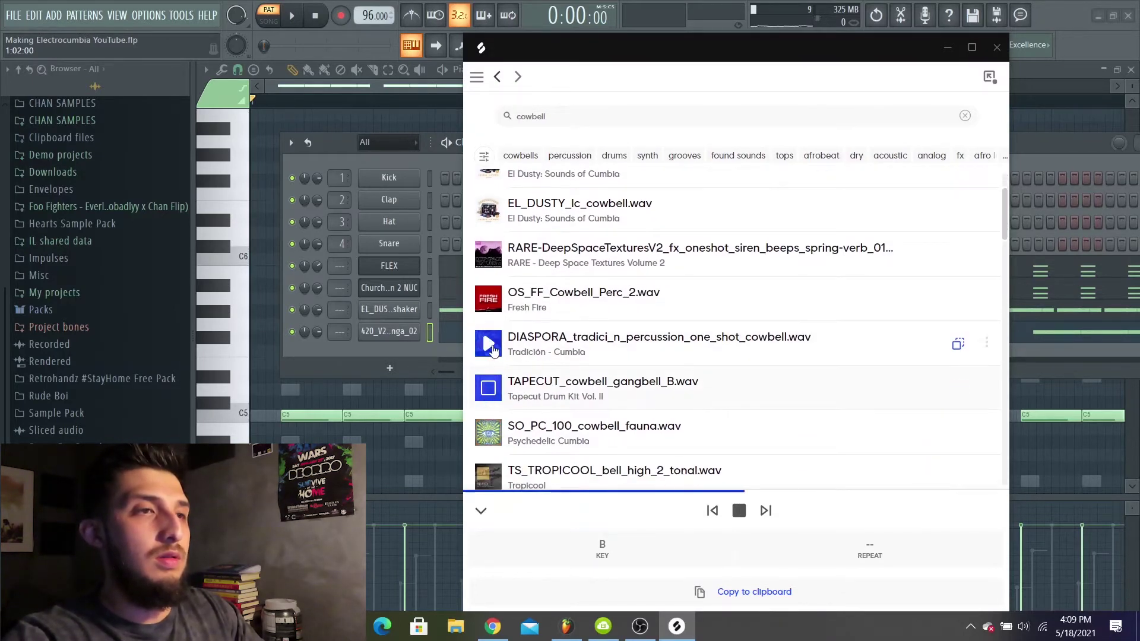
Step: Add TAPECUT_cowbell_gangbell_B.wav as a new channel, fill it every 4 steps, and play the pattern
drag(958, 387, 380, 352)
right_click(399, 355)
click(579, 411)
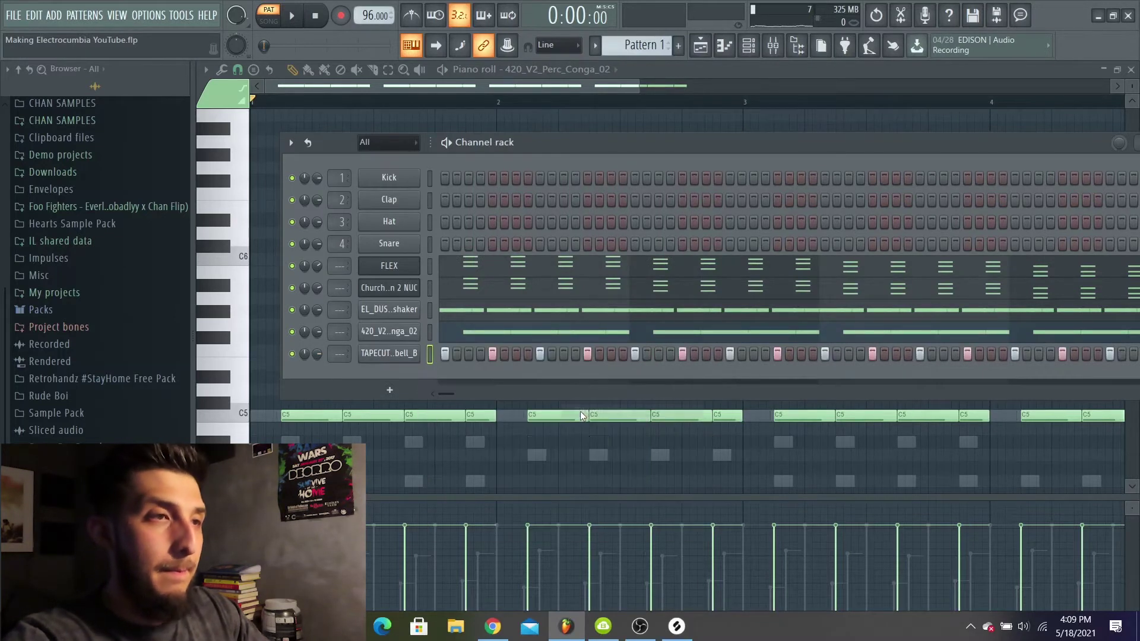
key(space)
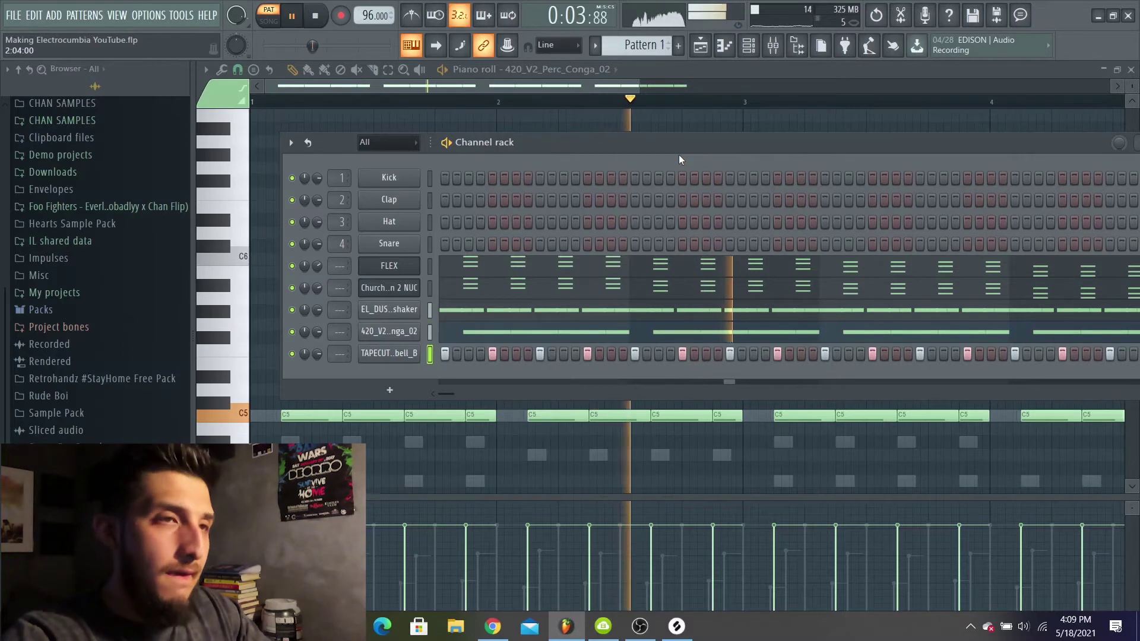
key(space)
Step: Search Splice for "preshifted clap", get Clap_42.wav for 1 credit, and add it as a new channel below the cowbell
key(alt+Tab)
click(488, 289)
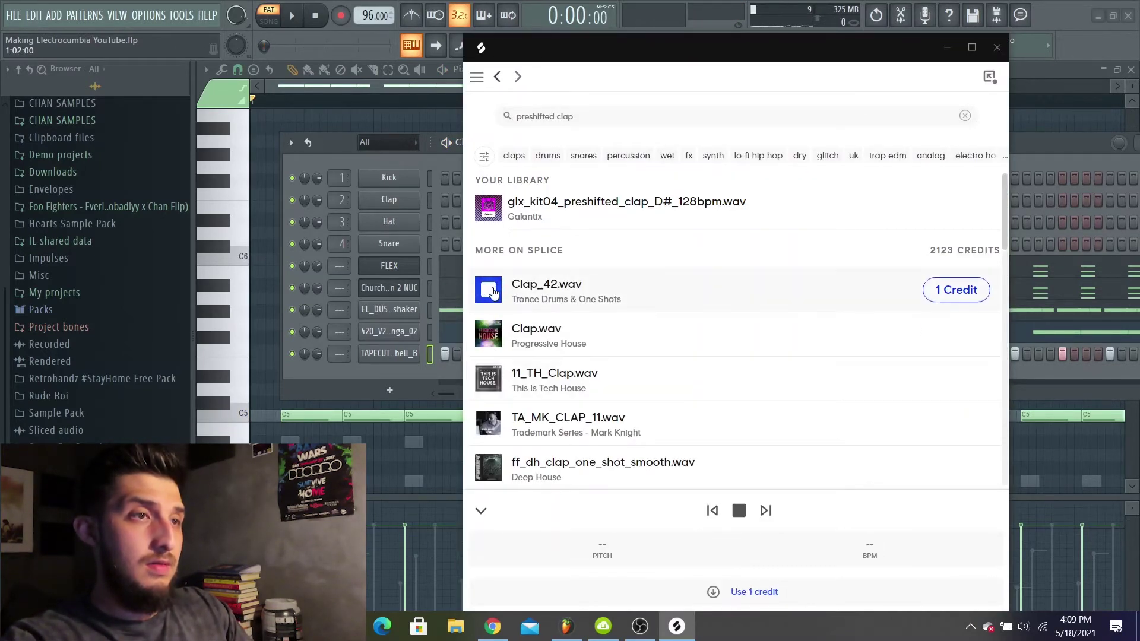
click(951, 295)
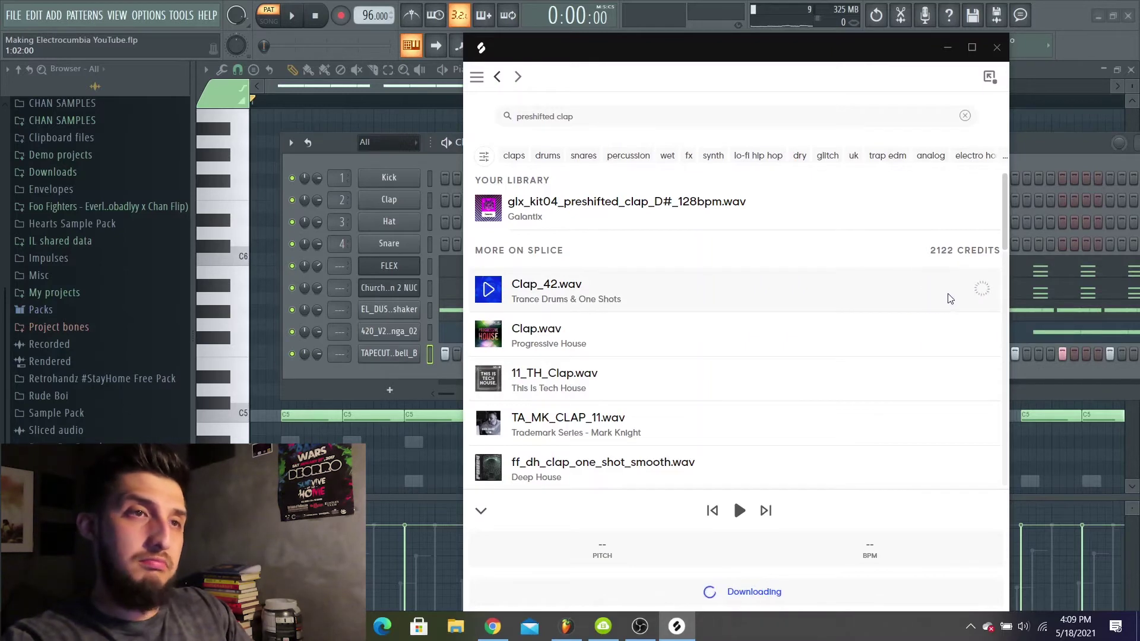
drag(952, 289, 393, 390)
Step: Preview the Clap_42 channel, fill it every 4 steps, and play the pattern
click(405, 377)
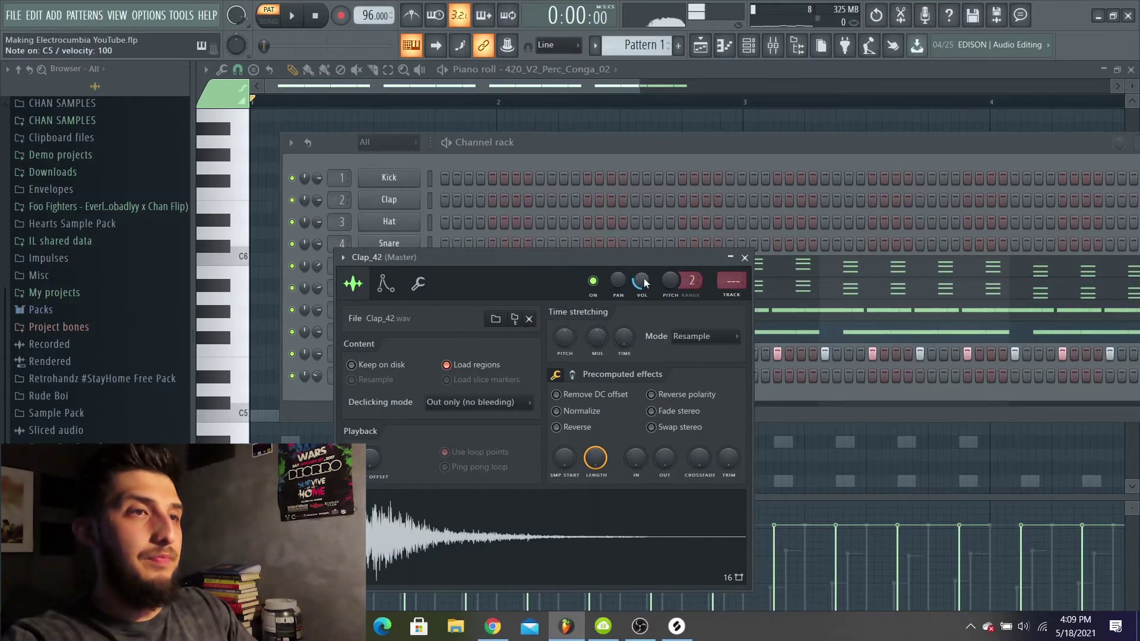
click(385, 379)
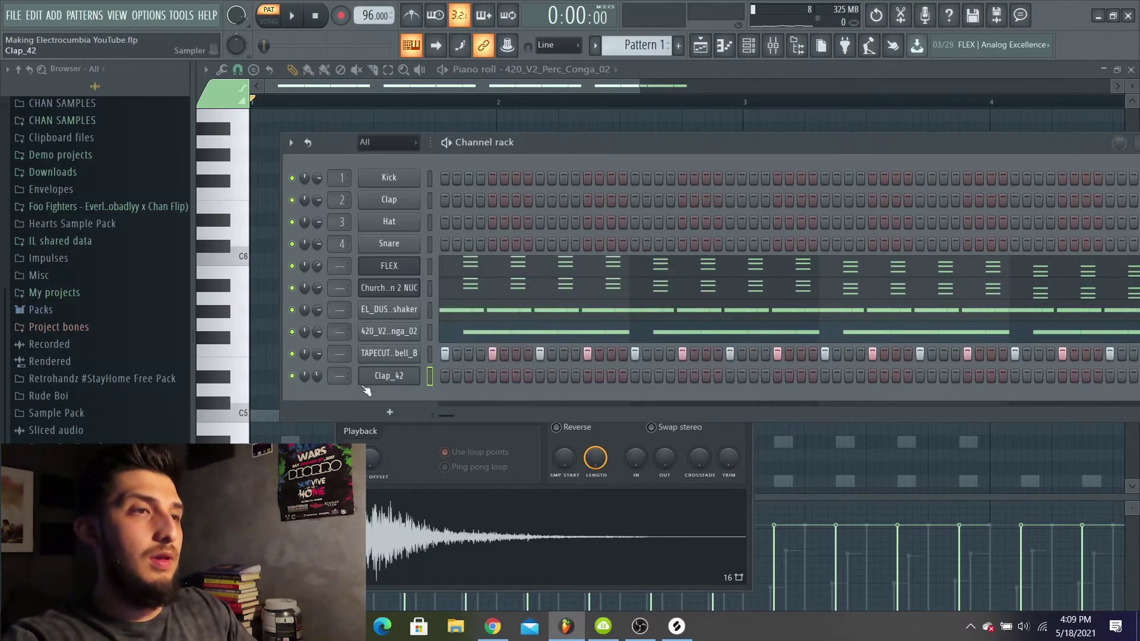
right_click(385, 380)
click(606, 435)
key(space)
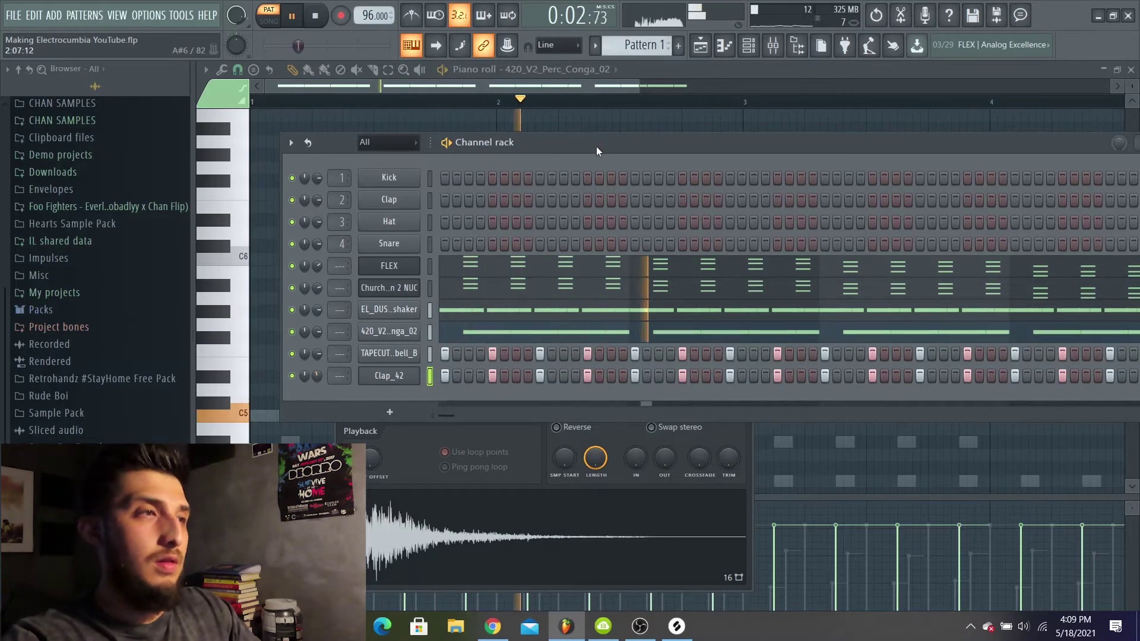
Step: Add the EL_DUSTY_lq_kick sample as a channel above FLEX, fill it every 4 steps, and play the pattern
right_click(392, 263)
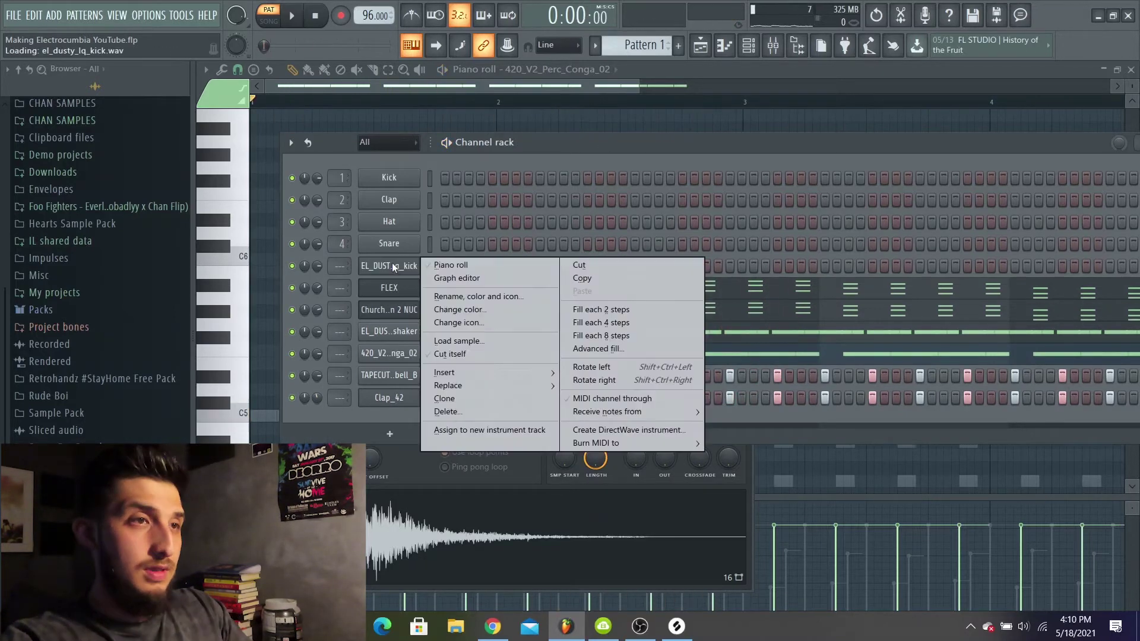
click(593, 320)
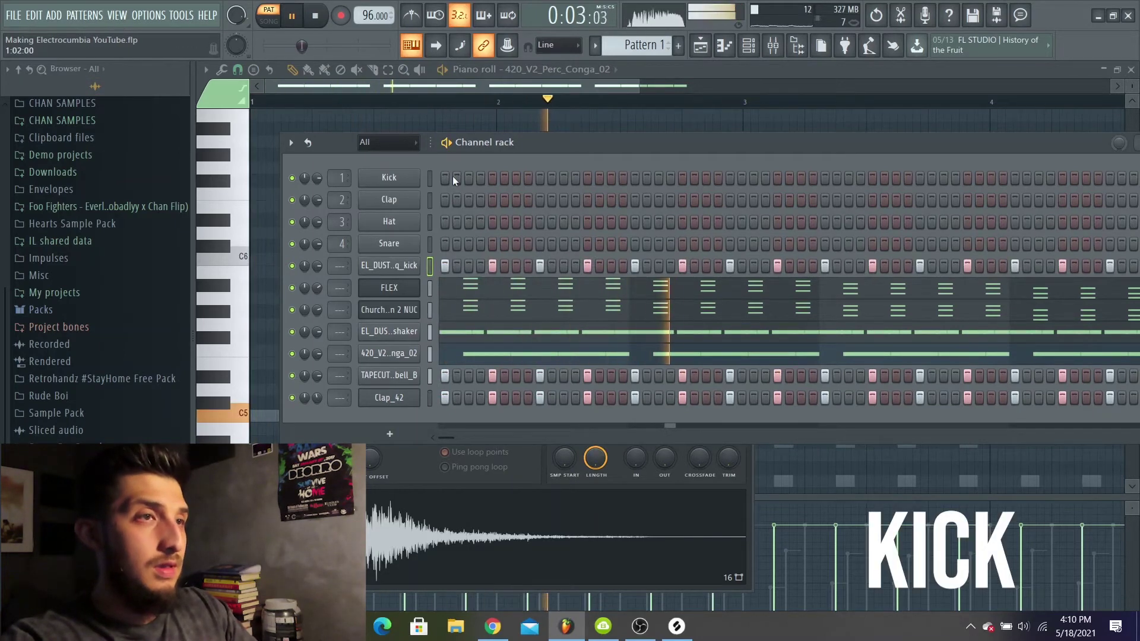
key(space)
Step: Add a 3x Osc channel and load the CUMBIA BASS preset into it
click(55, 15)
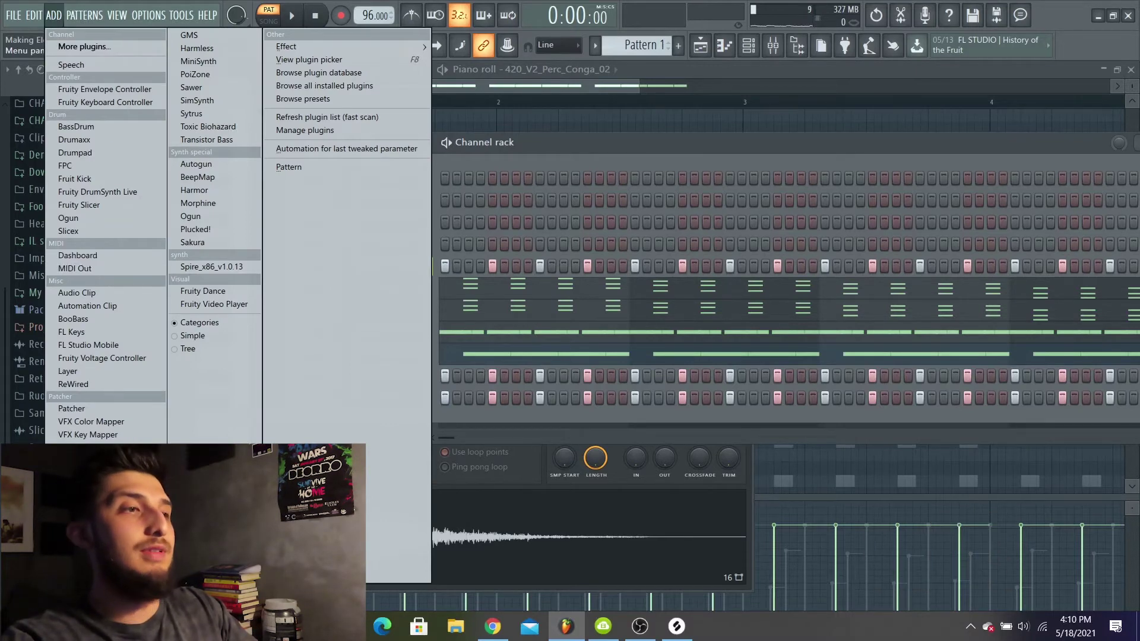
click(74, 487)
click(228, 143)
mouse_move(250, 184)
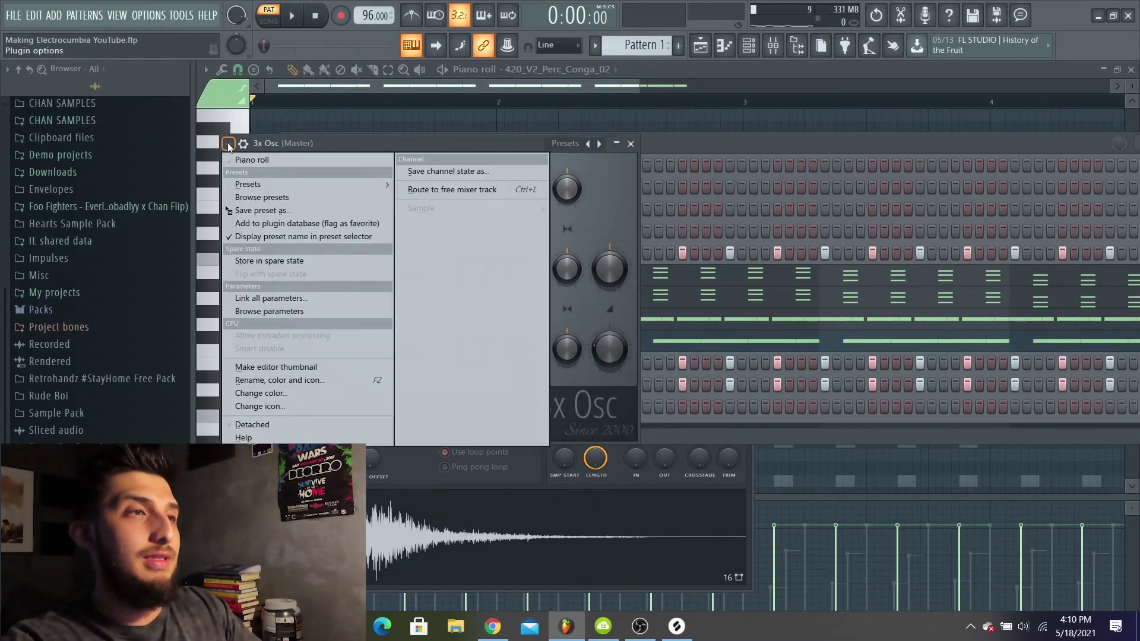
click(433, 184)
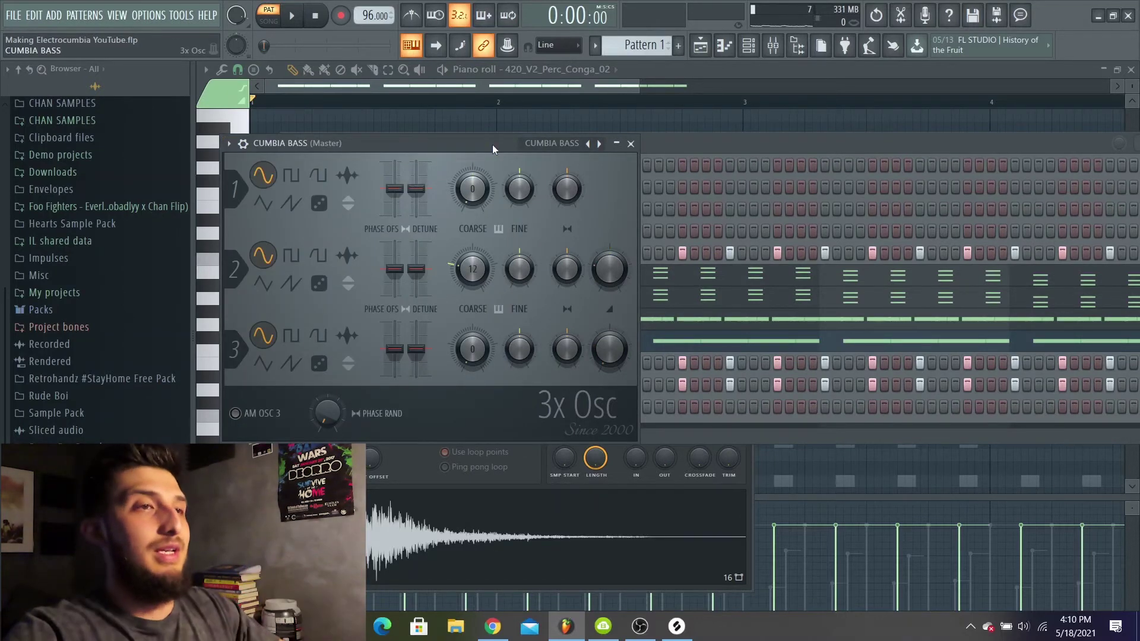
Step: Open the CUMBIA BASS piano roll and draw a G4, A#4, D5 bass phrase across the first half of bar 1
click(714, 139)
right_click(392, 409)
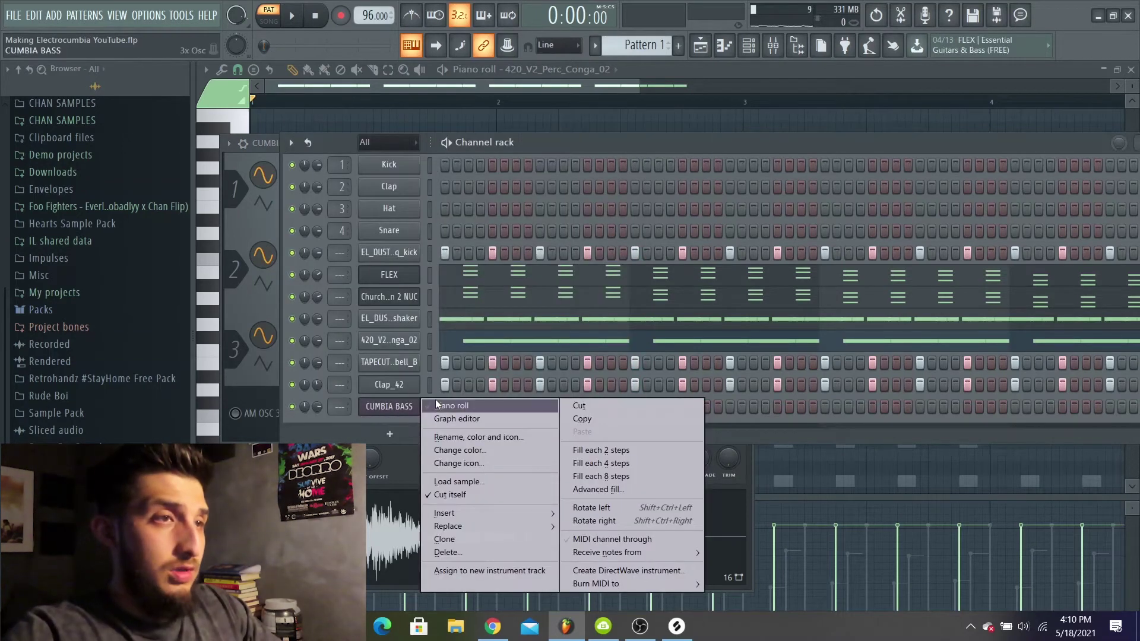
click(437, 402)
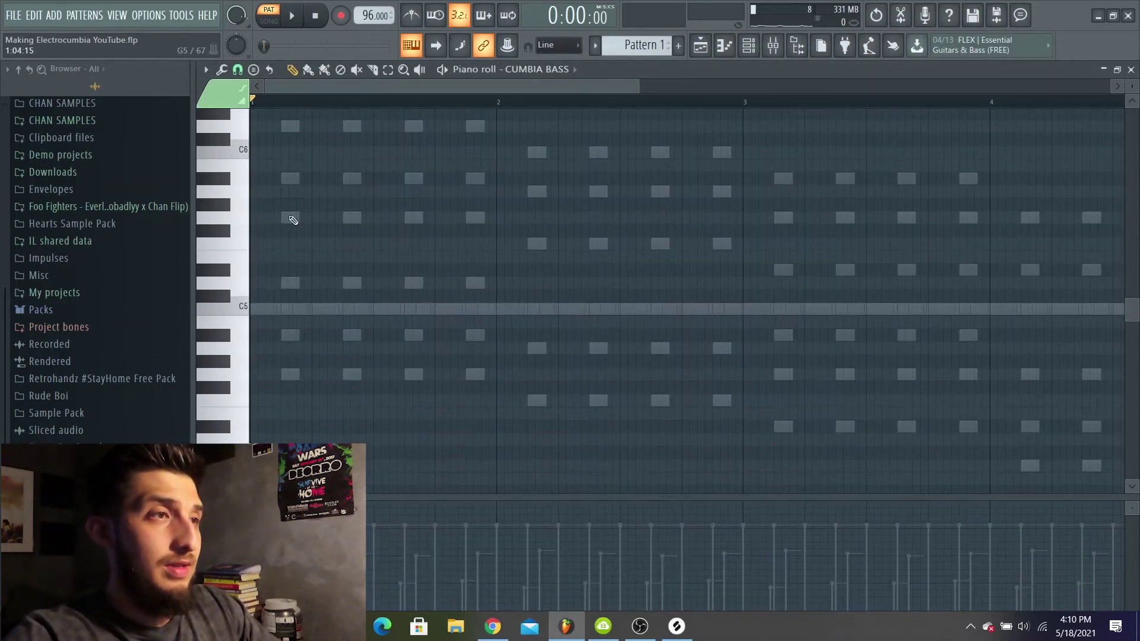
scroll(231, 256, up, 1)
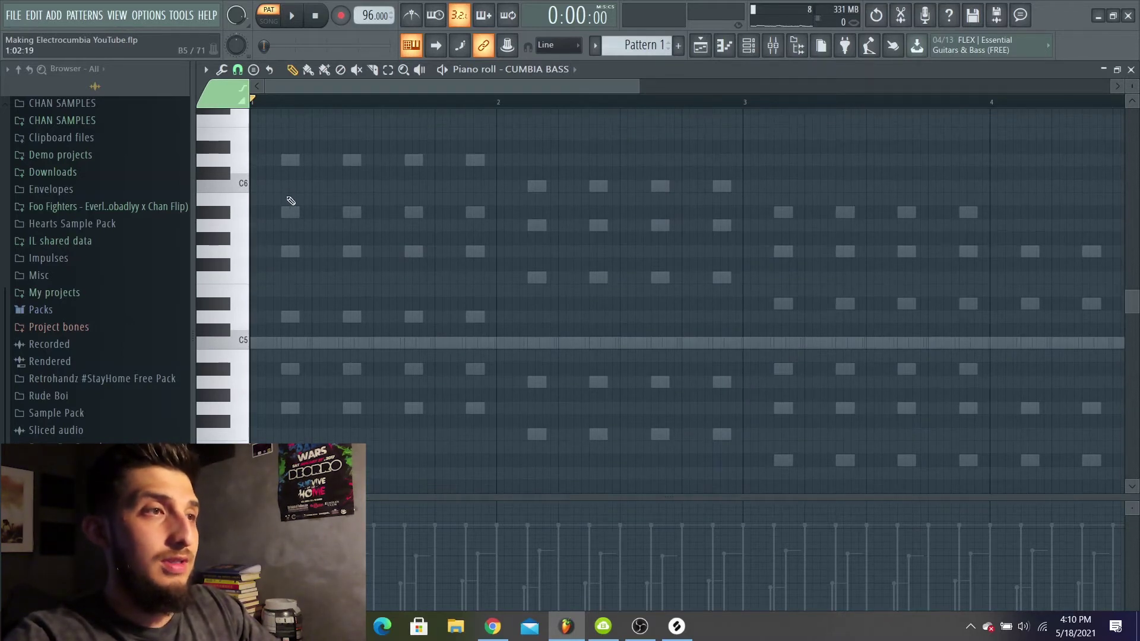
click(245, 256)
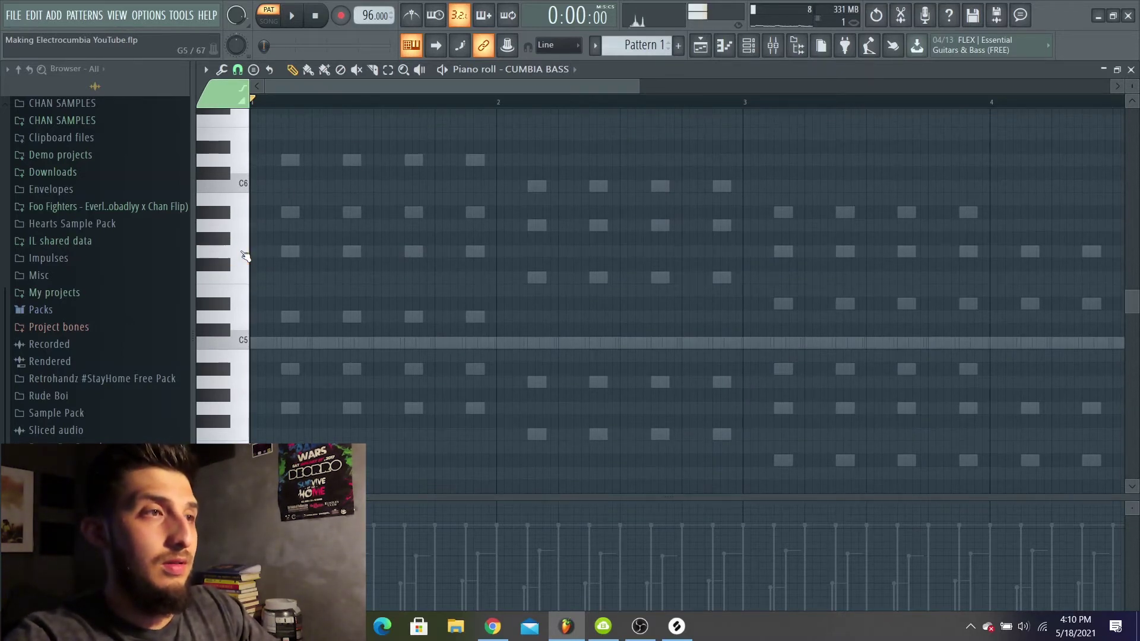
click(236, 173)
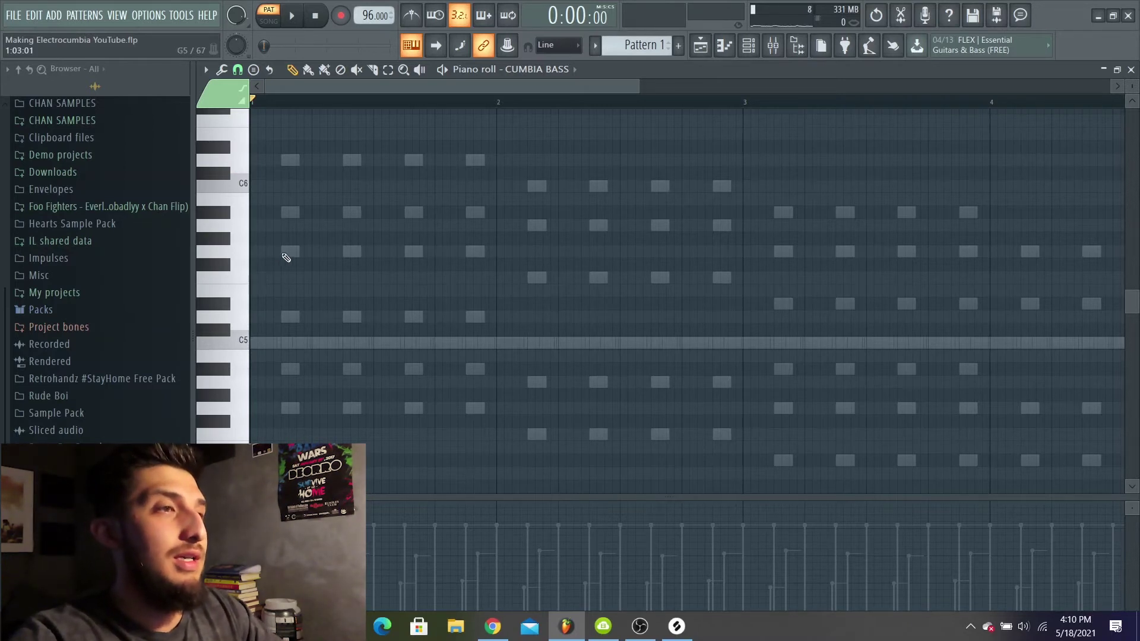
click(268, 408)
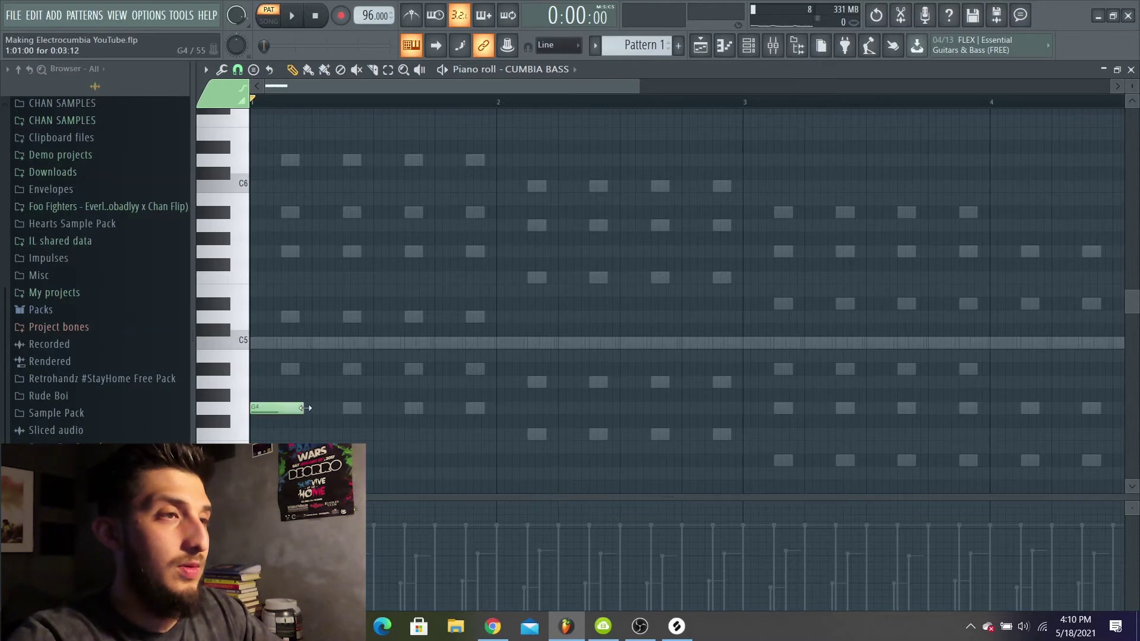
click(314, 372)
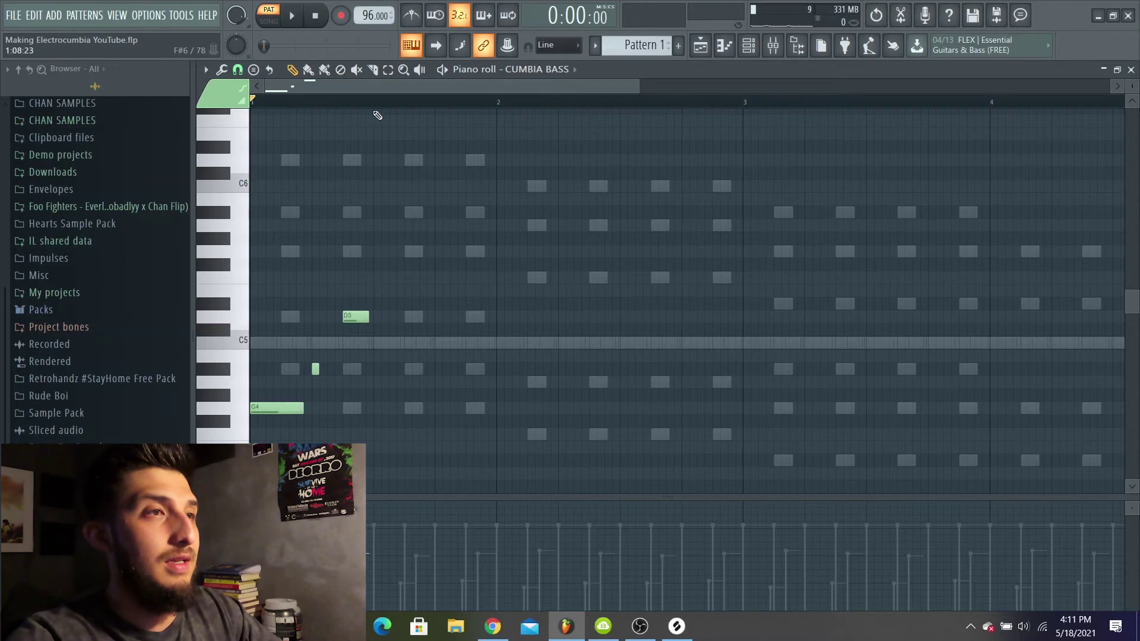
Step: Duplicate the bass phrase to fill bar 1, then repeat it twice in bar 2 lowered to F4, A4 and C5
drag(375, 109, 6, 157)
key(ctrl+b)
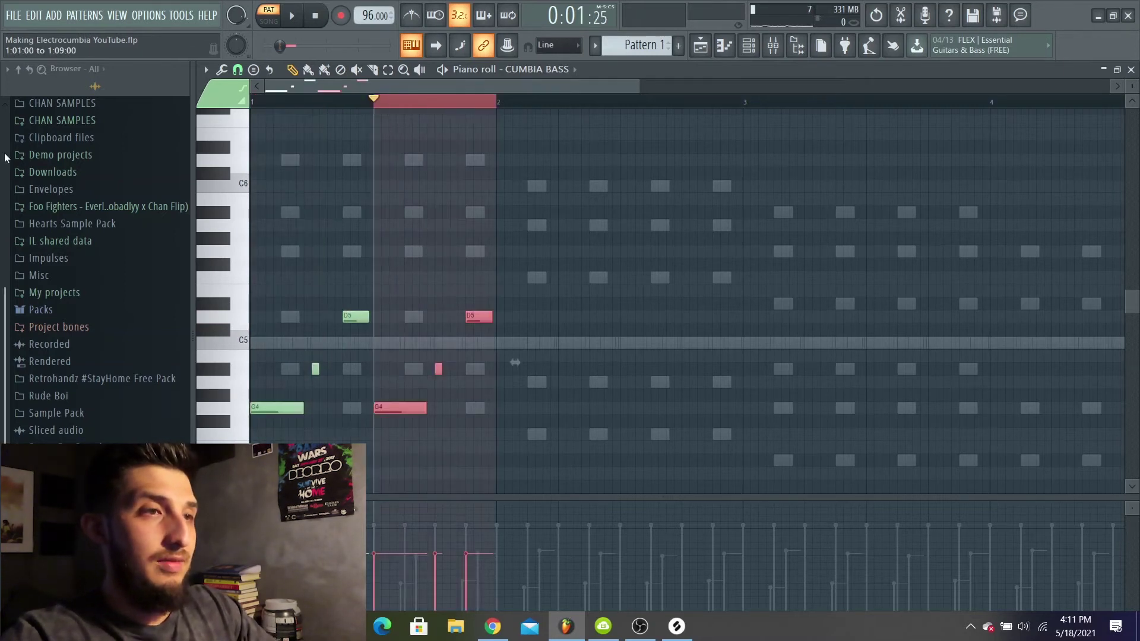
key(ctrl+b)
key(Down)
key(Down)
drag(541, 415, 605, 376)
key(Up)
drag(624, 338, 520, 432)
key(ctrl+b)
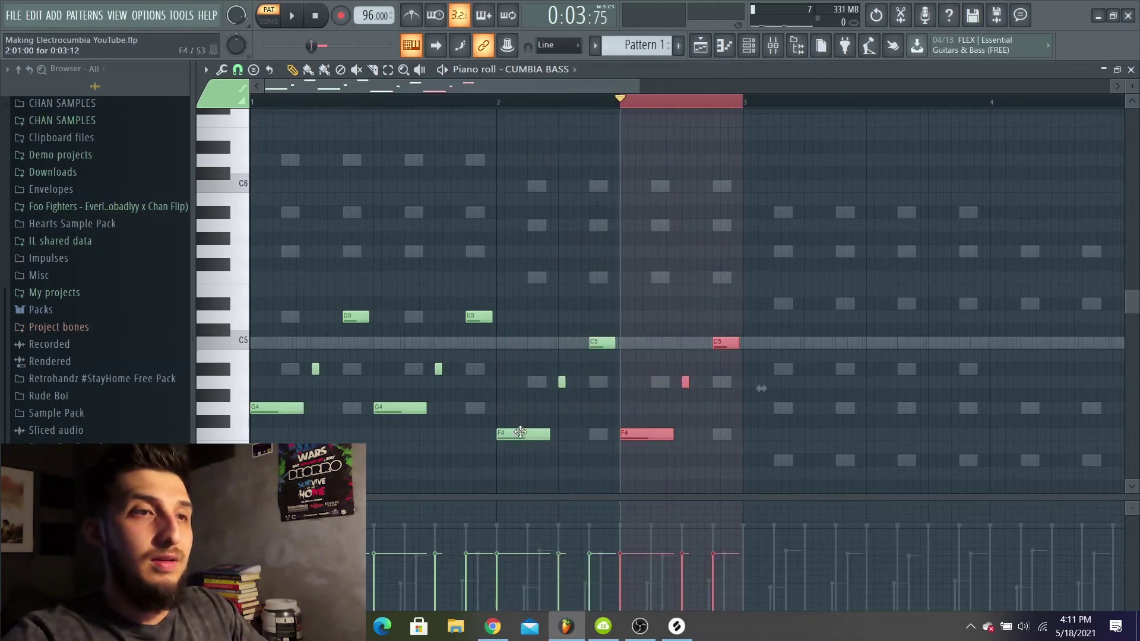
Step: Continue the bass phrase in bar 3 starting on D#4 and in bar 4 starting on C4, and play the pattern
key(ctrl+b)
key(Down)
key(Down)
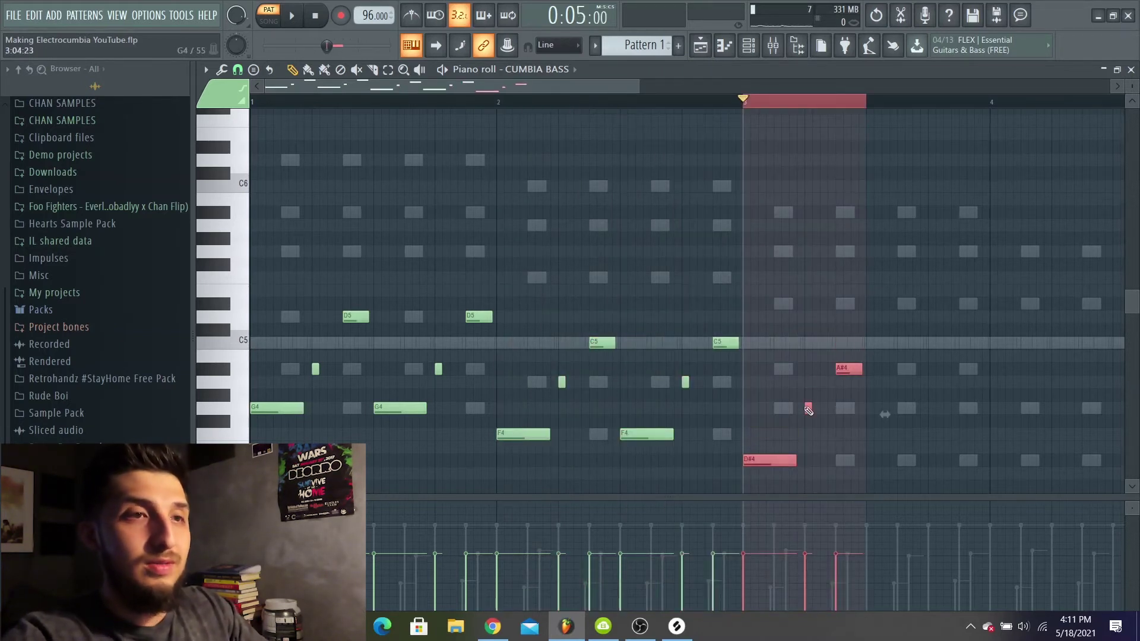
key(ctrl+b)
key(ctrl+b)
key(ctrl+d)
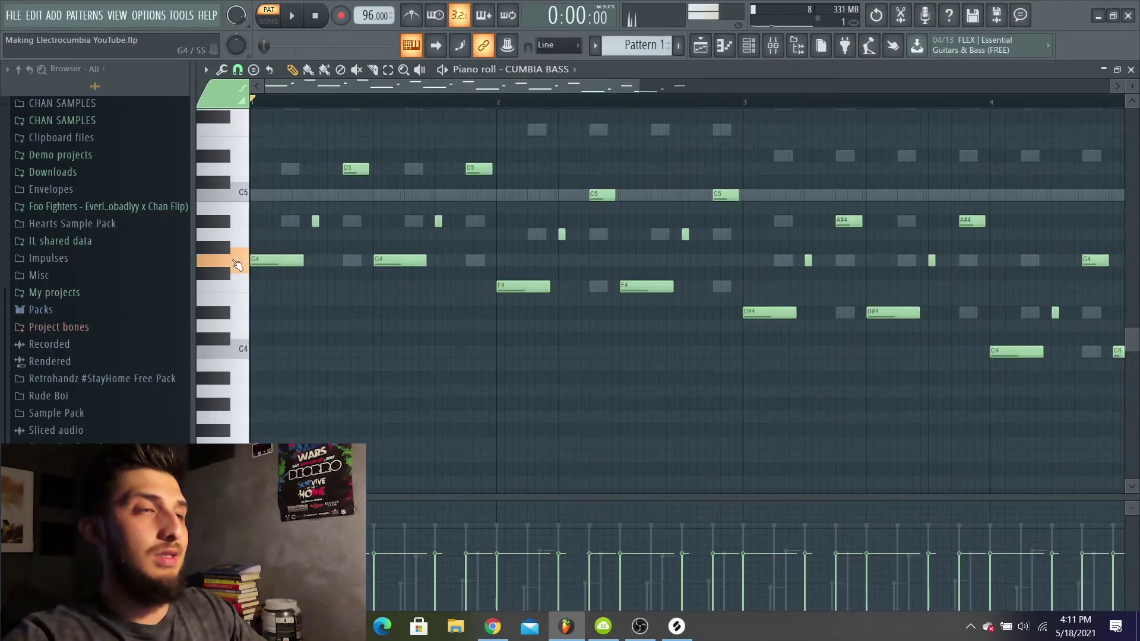
key(space)
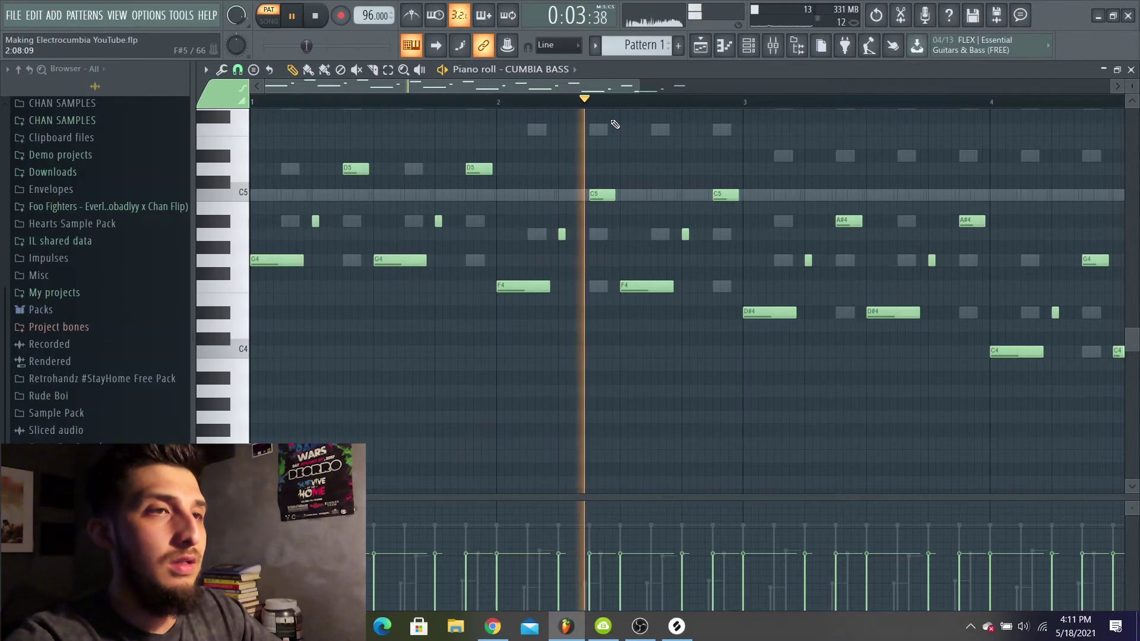
scroll(809, 176, up, 5)
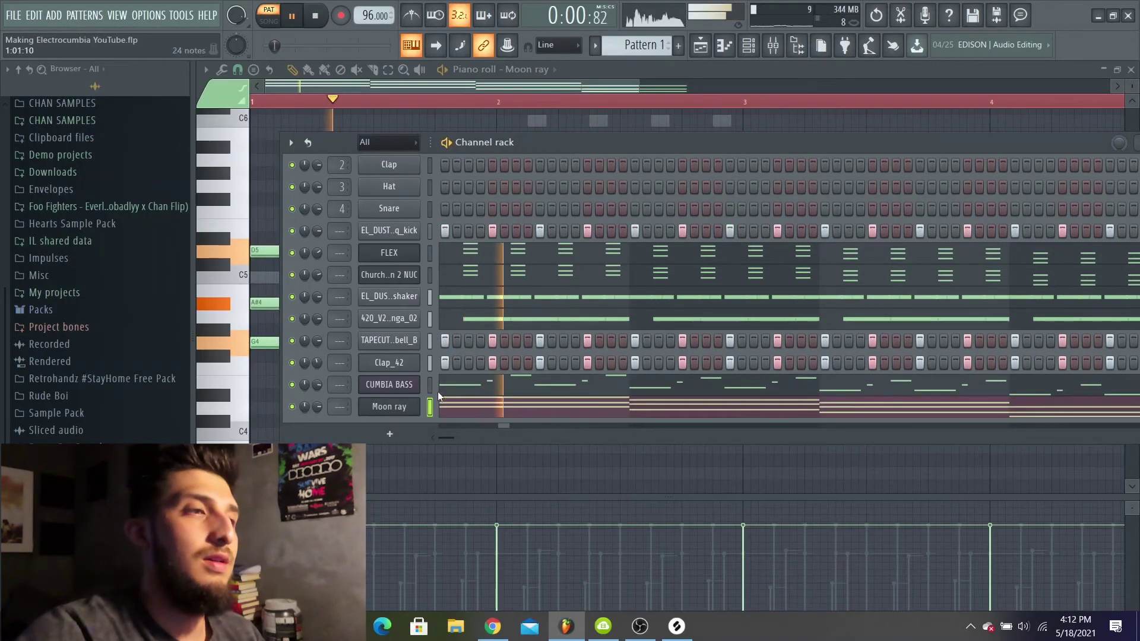
Step: Switch the Moon ray channel to the Moon ray 2 preset, solo that channel, and play the pattern
click(389, 407)
key(space)
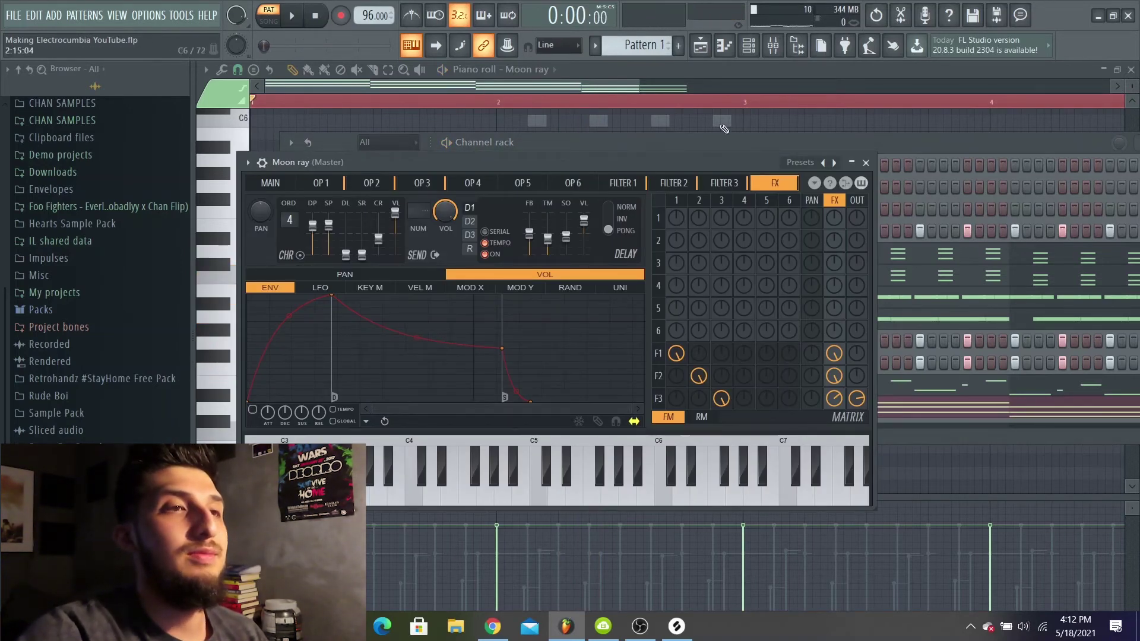
click(834, 164)
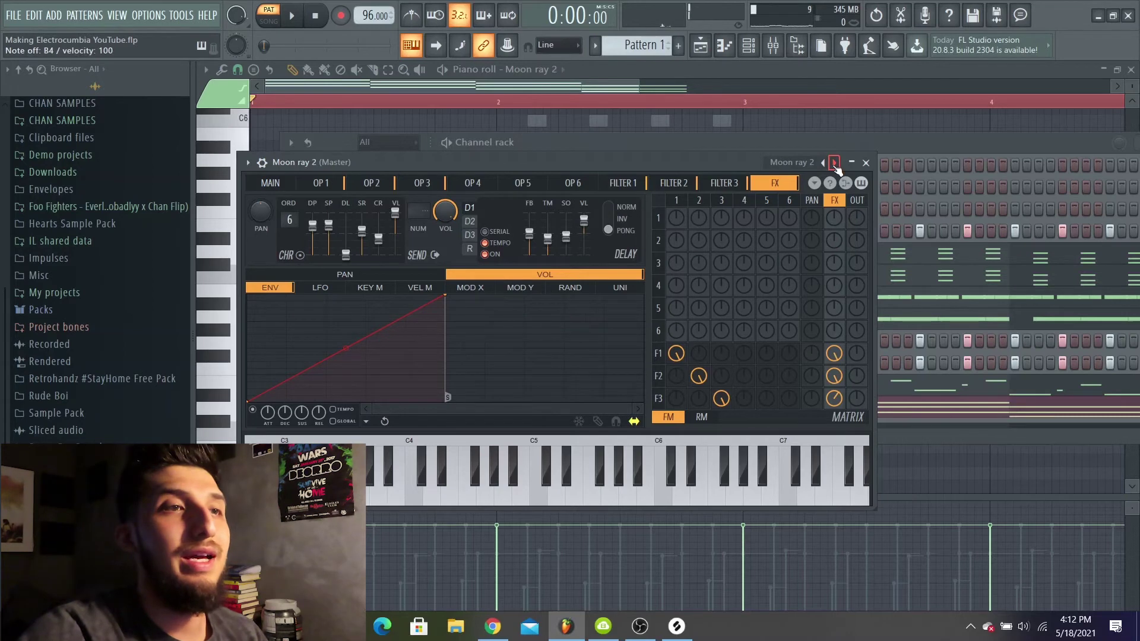
click(899, 148)
right_click(296, 409)
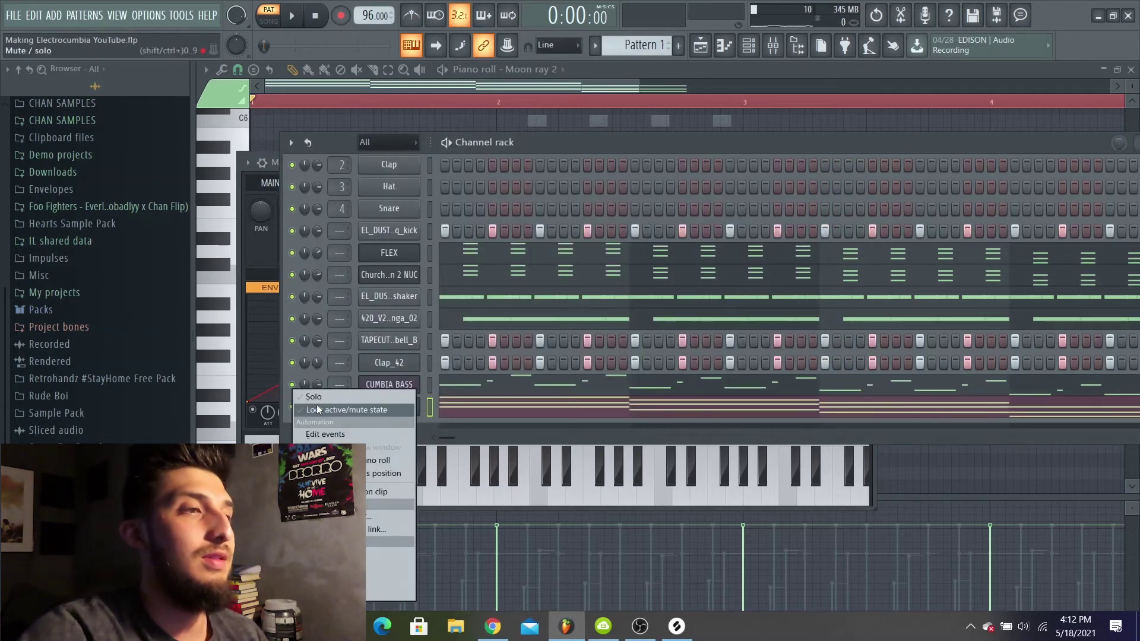
click(326, 398)
key(space)
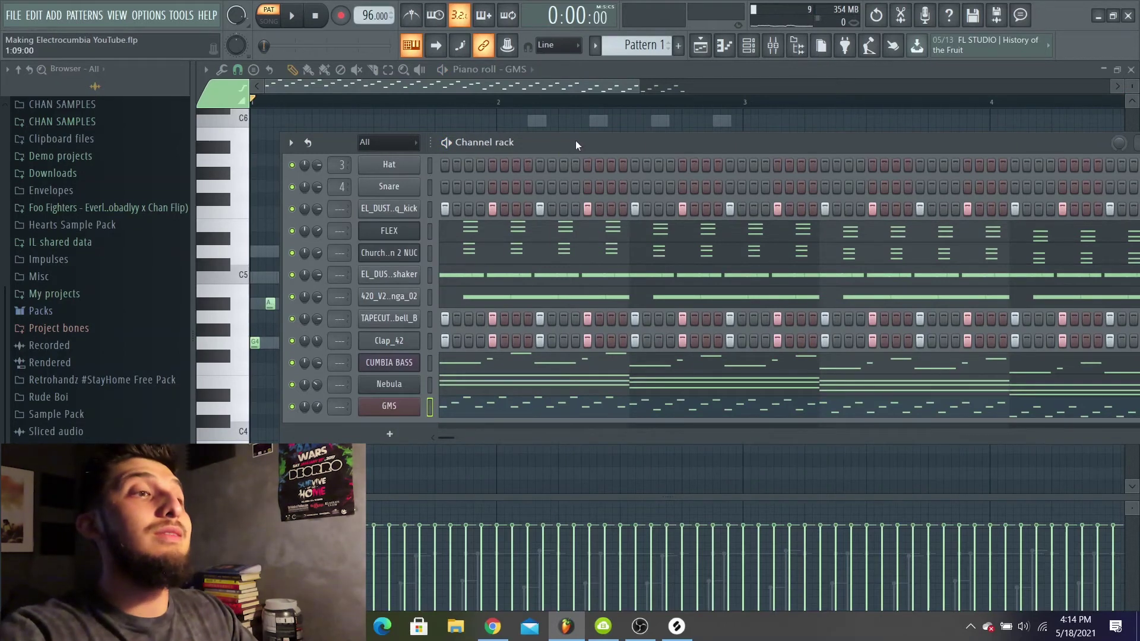
Step: Add a second FLEX channel and audition the Synpluck Anger, Synpluck Blip and Synpluck Body presets from the Mobile Synth Pluck pack
click(54, 18)
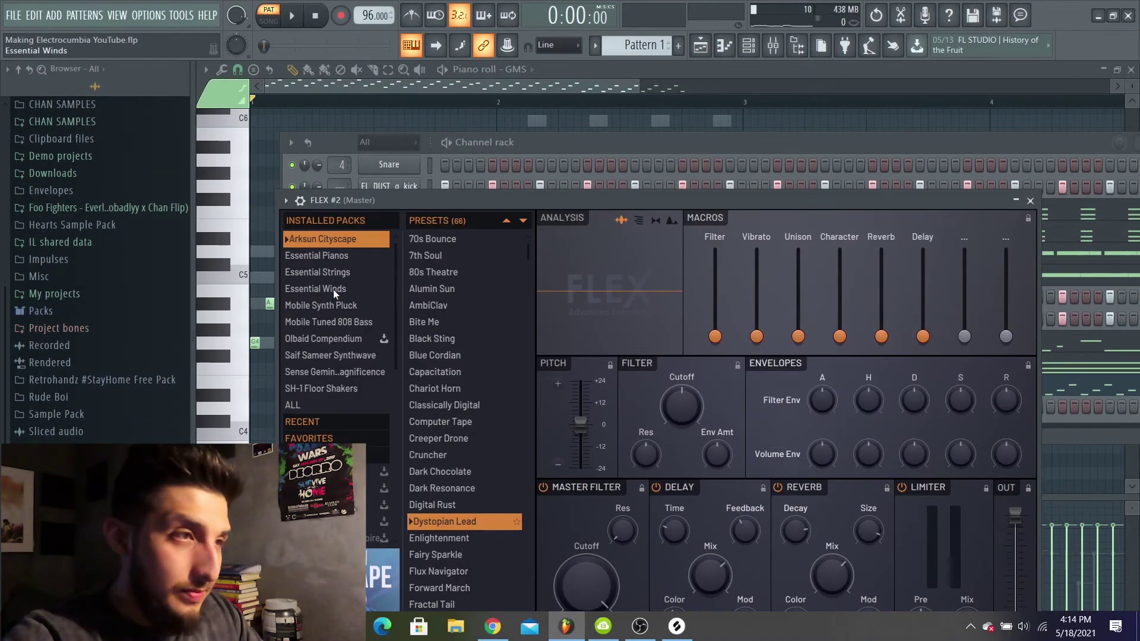
click(324, 305)
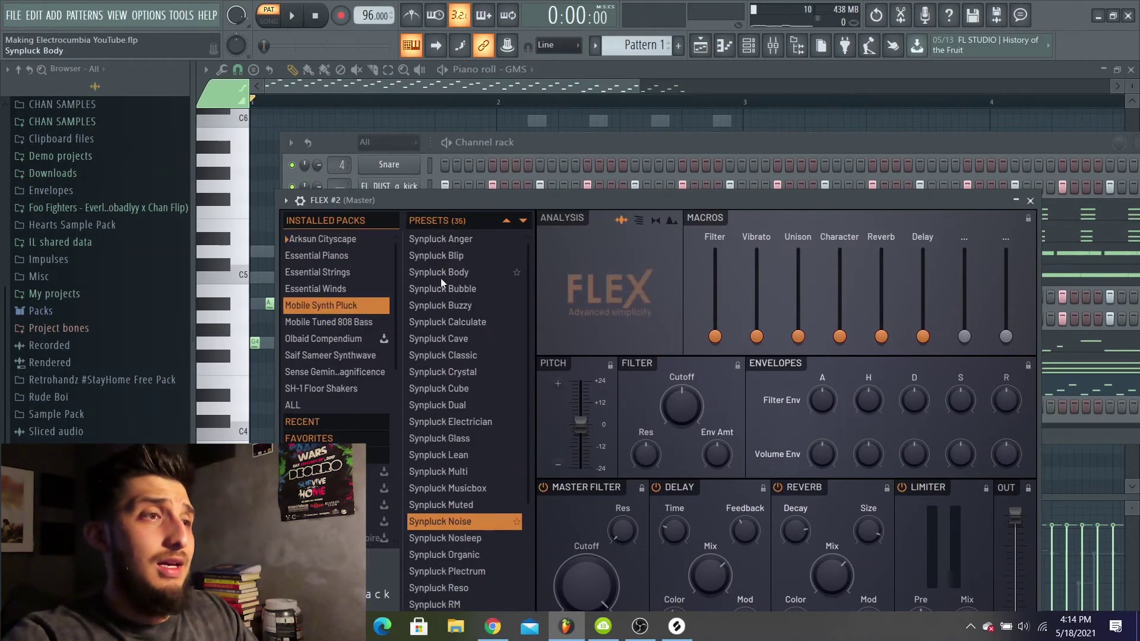
click(434, 238)
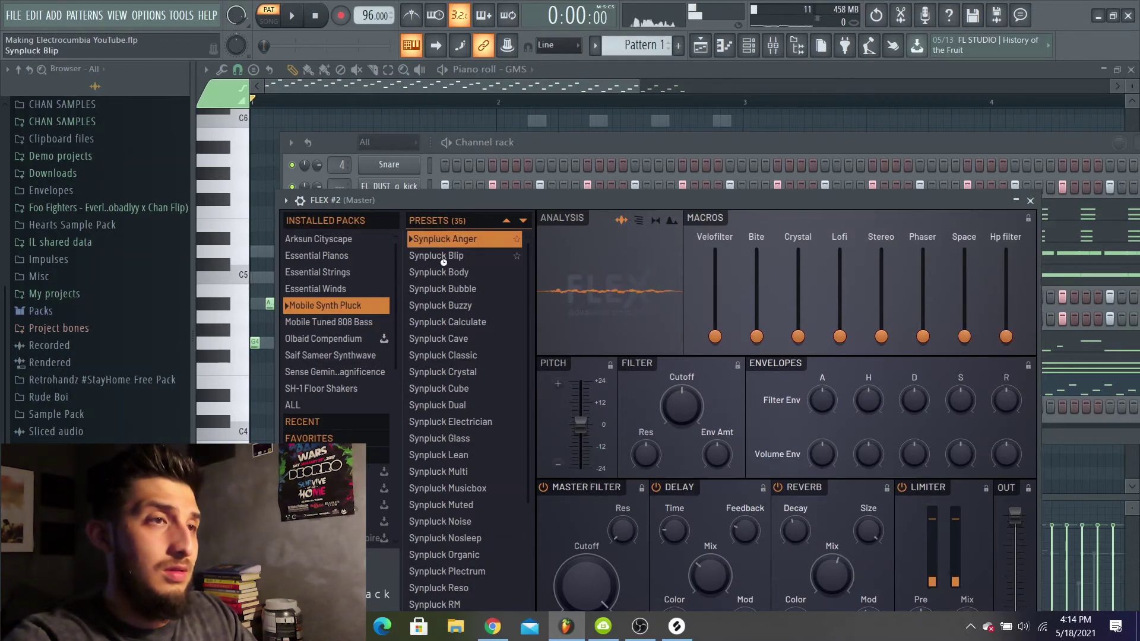
click(442, 257)
click(449, 274)
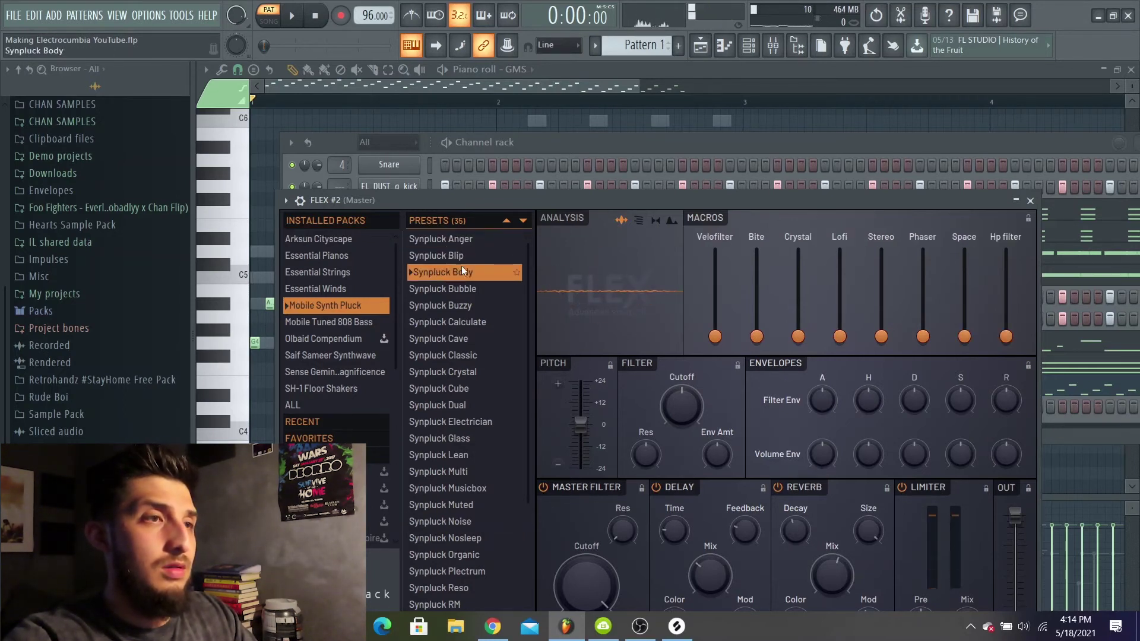
click(471, 262)
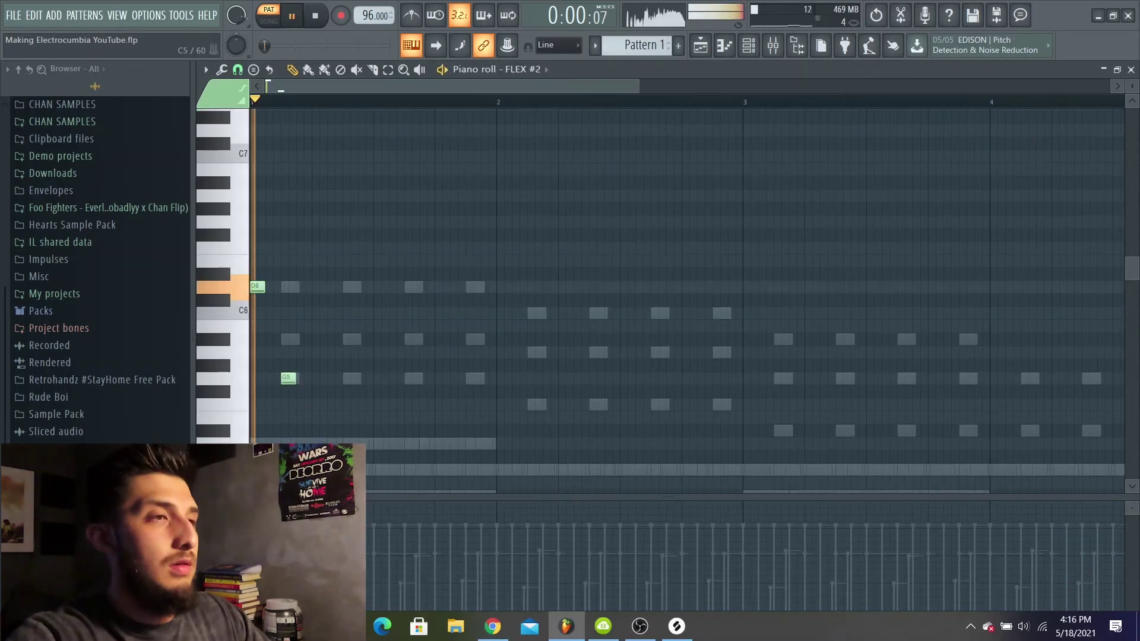
Step: Build the first bar of the FLEX #2 pluck melody from D6, G5 and A#5 notes, ending on D6
drag(291, 378, 346, 379)
click(315, 340)
key(space)
click(381, 287)
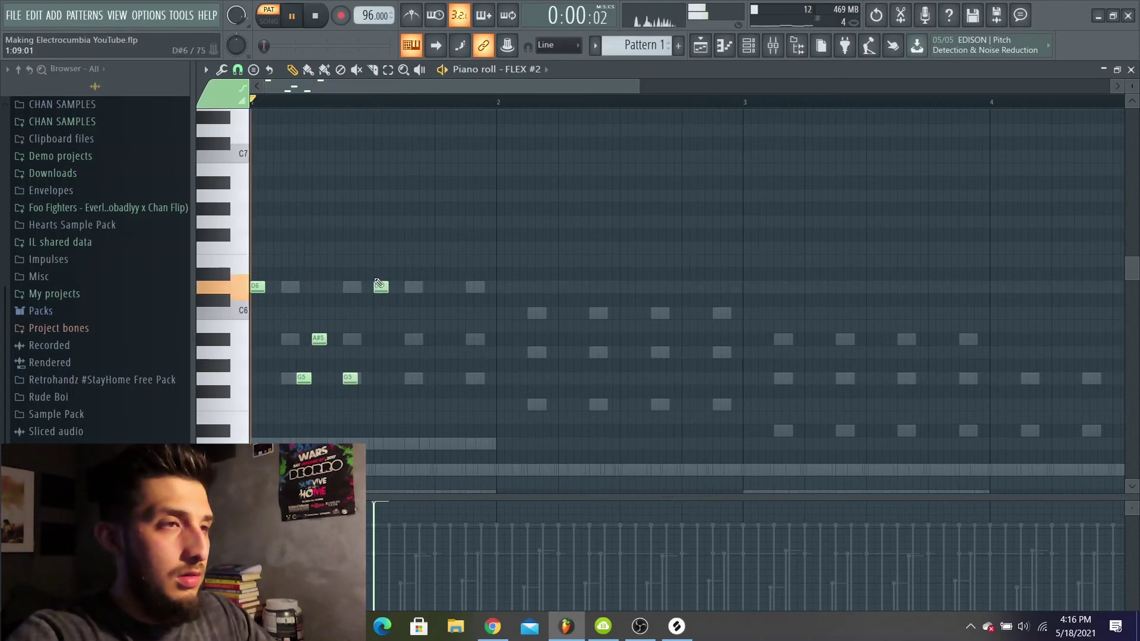
click(411, 378)
click(426, 339)
drag(350, 378, 365, 378)
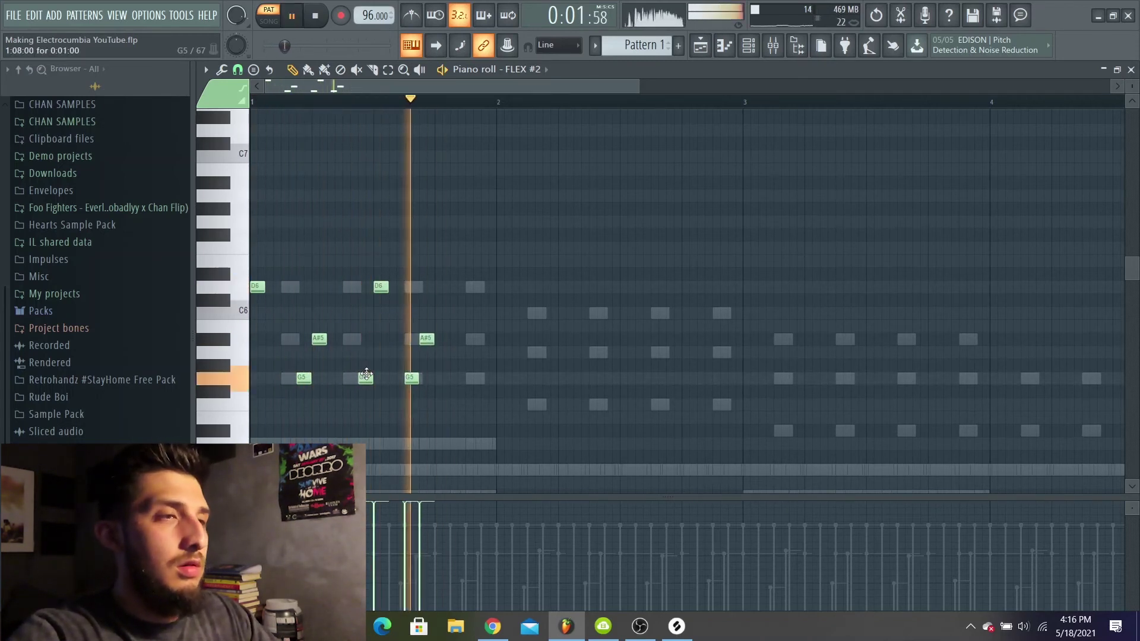
click(470, 287)
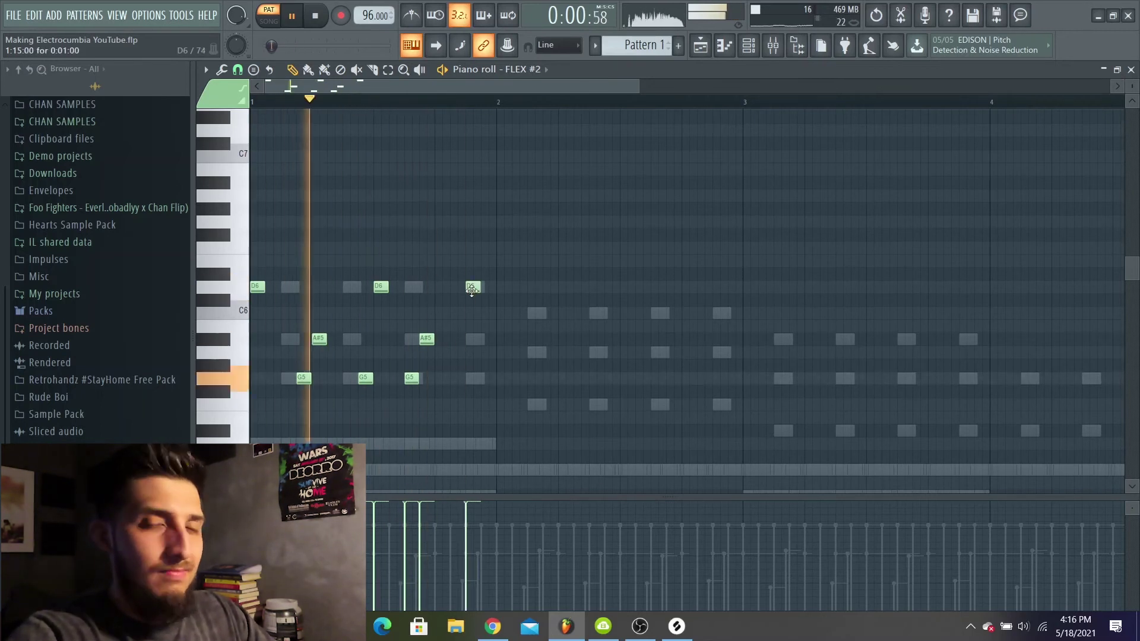
Step: Add G5 and A#5 notes after the opening D6 of the pluck melody's second bar and play the pattern
key(space)
key(space)
click(545, 379)
click(564, 339)
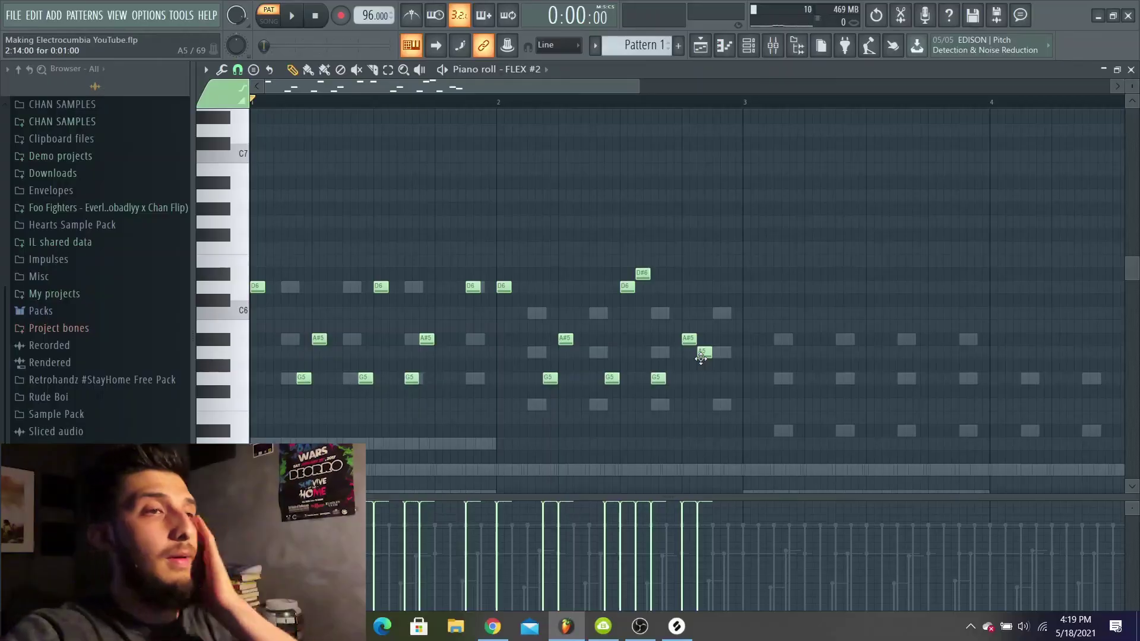
key(space)
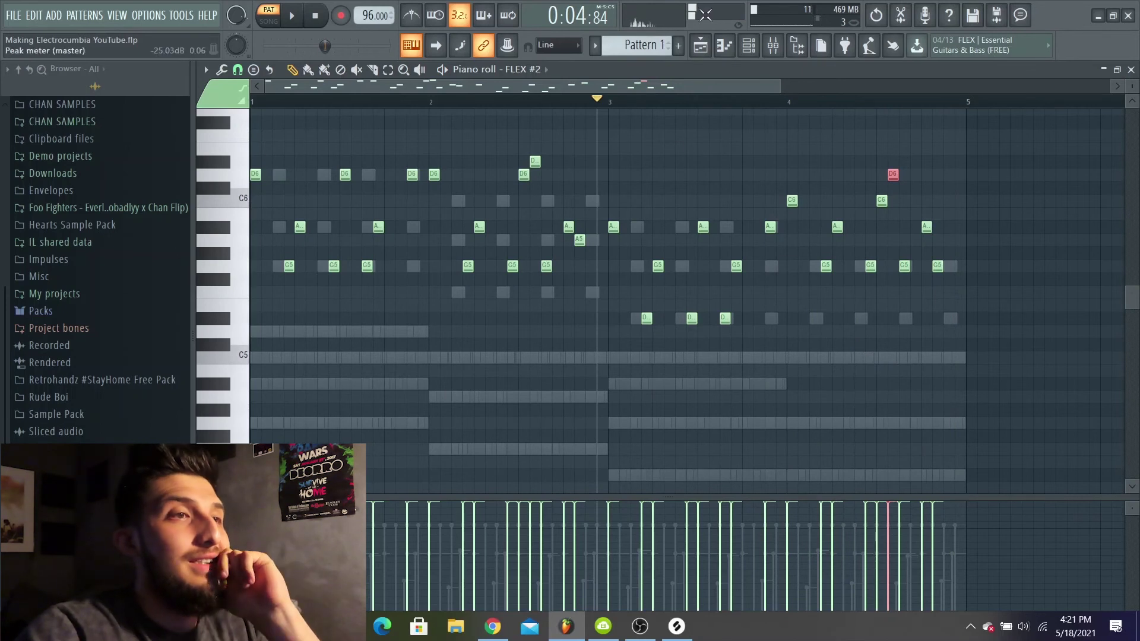
Step: Open the playlist, set playback to song mode, and split Pattern 1 by channel into separate patterns
click(700, 45)
click(748, 45)
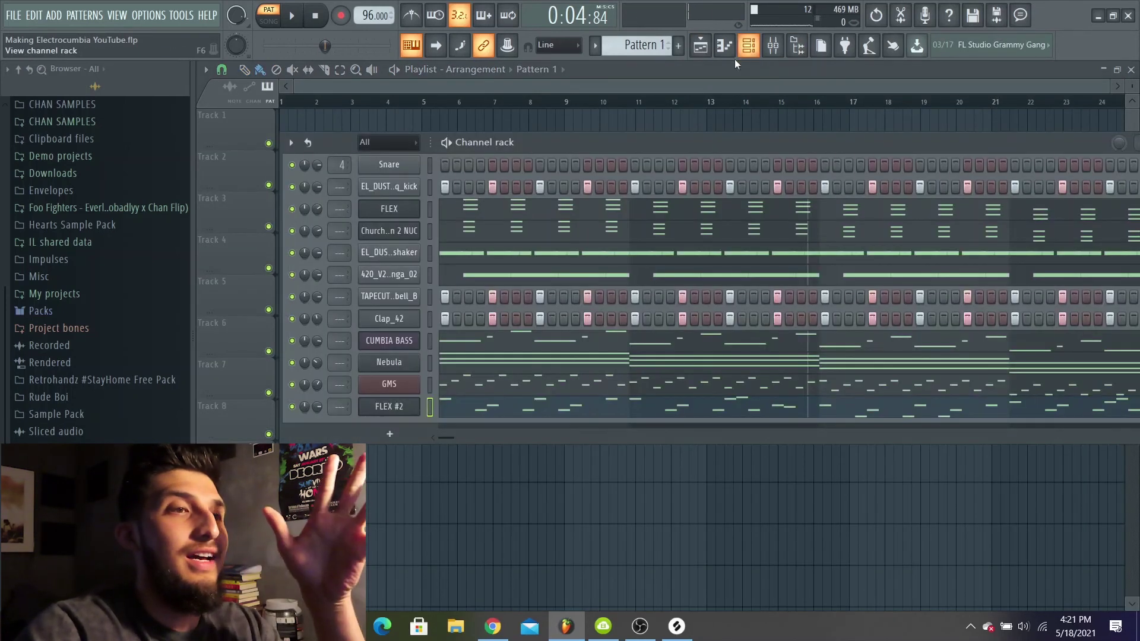
drag(450, 437, 387, 419)
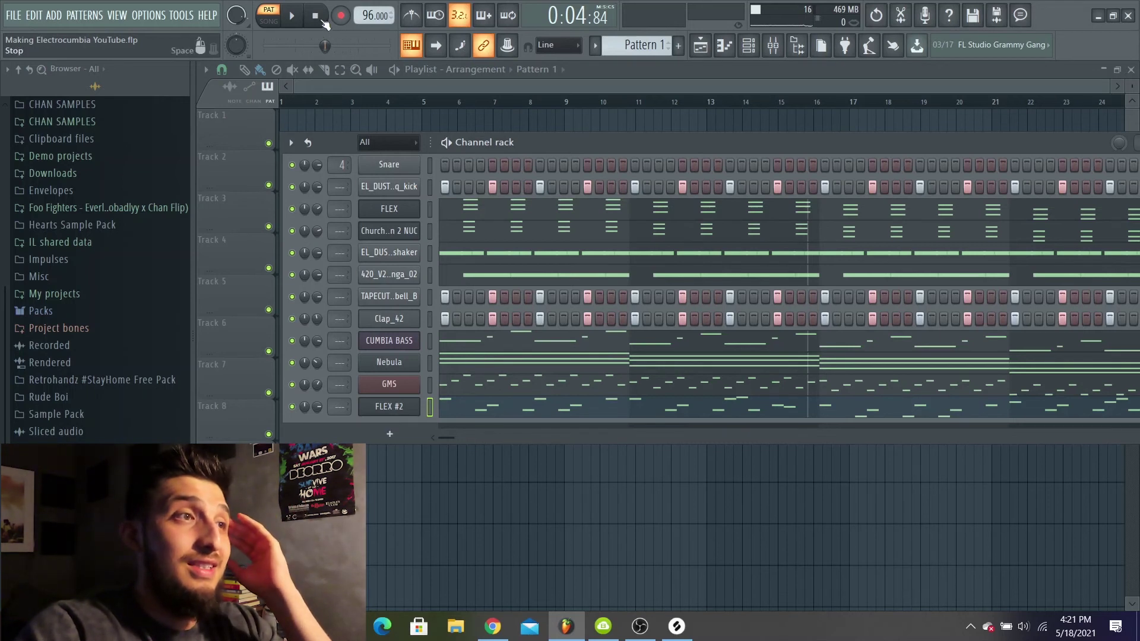
click(322, 20)
key(l)
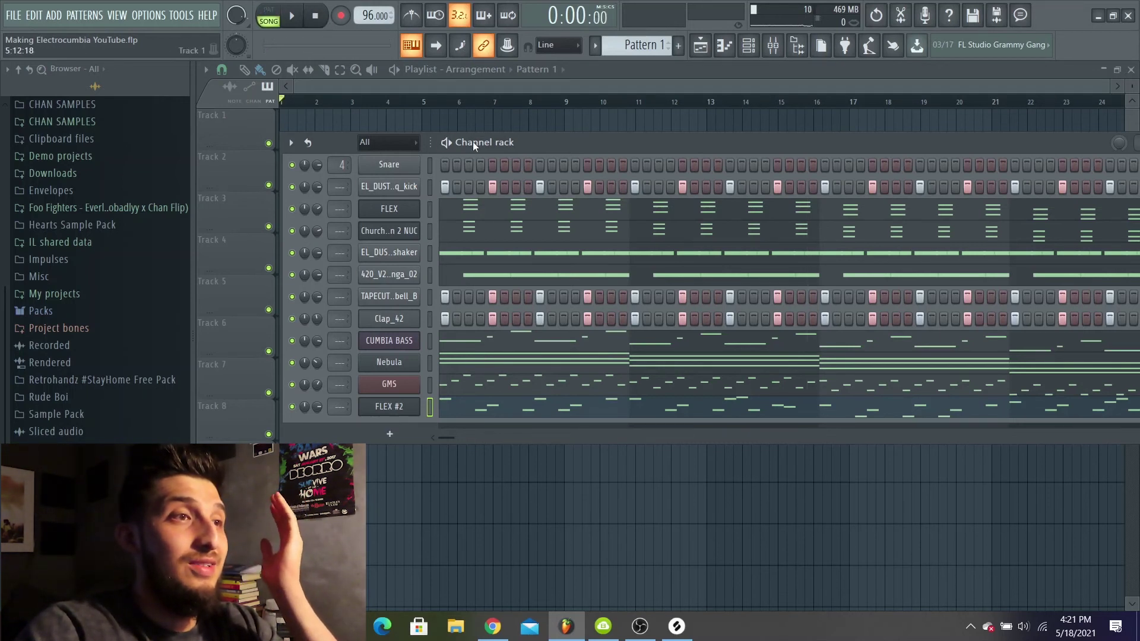
click(594, 45)
click(723, 270)
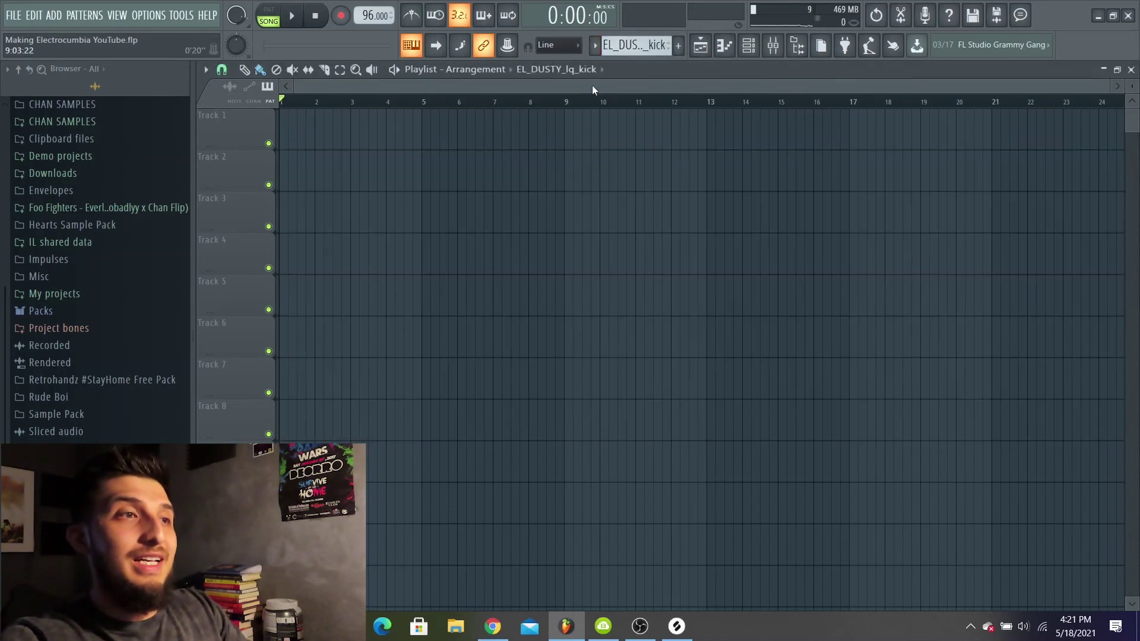
Step: Place the EL_DUSTY_lq_kick, FLEX and Church Organ 2 NUC patterns at bar 1 on playlist tracks 3, 4 and 5
drag(346, 211, 160, 178)
scroll(647, 44, down, 1)
click(484, 249)
drag(484, 250, 104, 271)
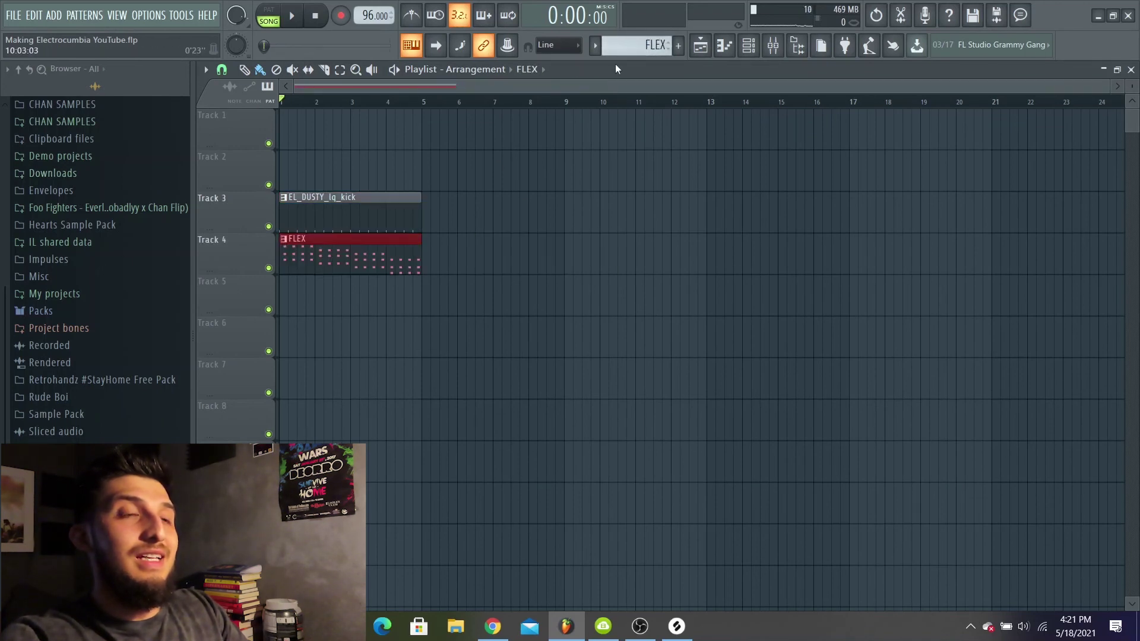
scroll(642, 52, down, 1)
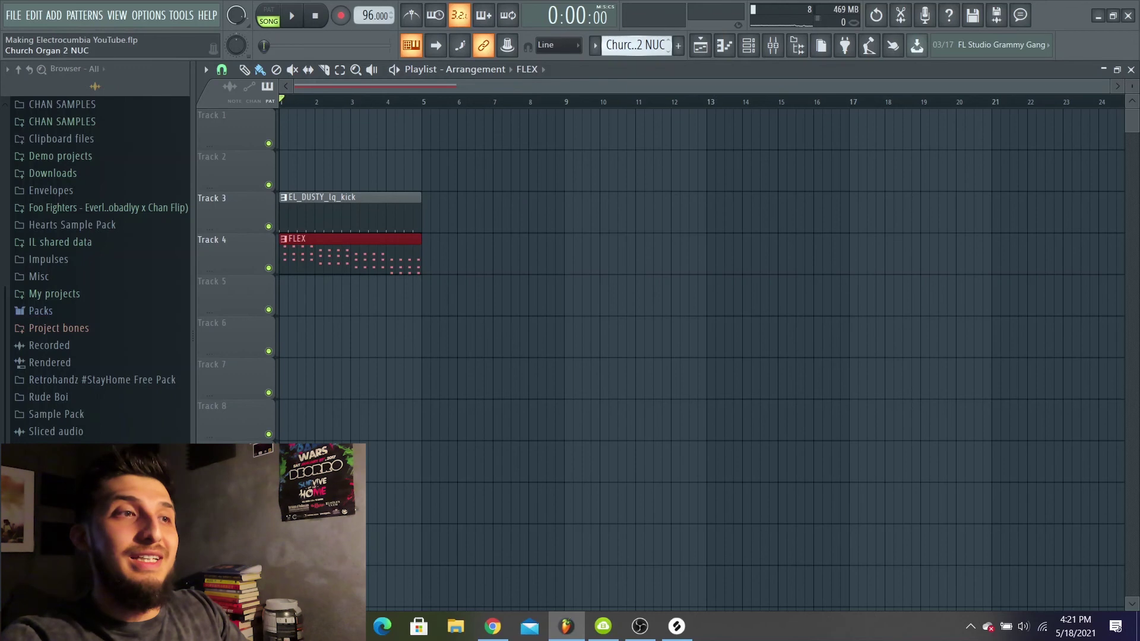
click(454, 297)
drag(460, 295, 247, 308)
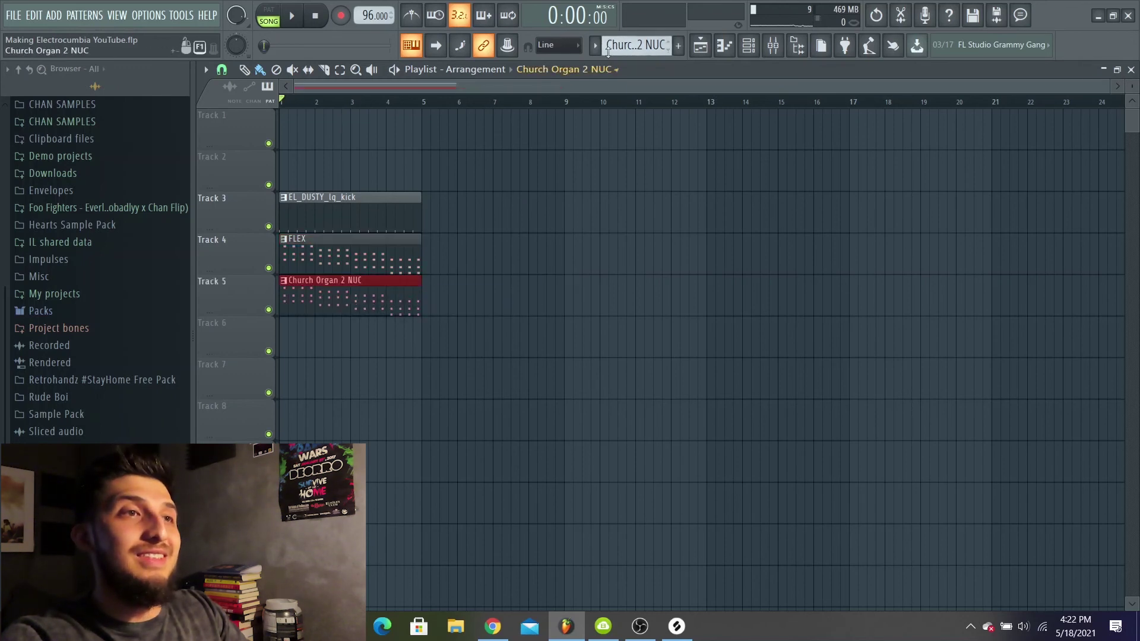